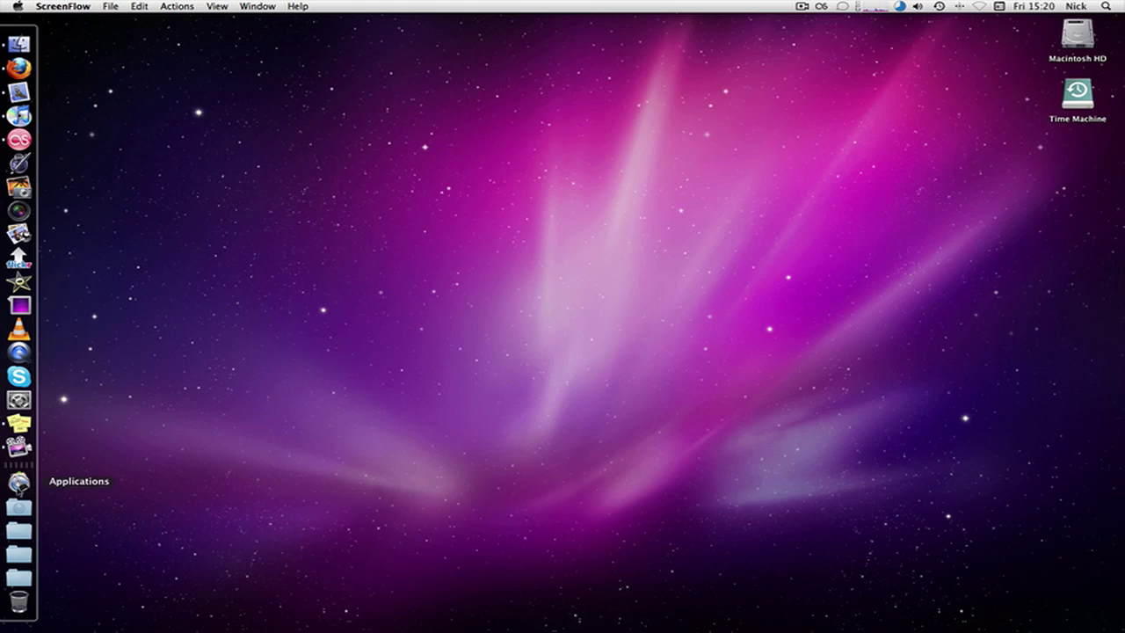
Launch Burn from the Dock's Applications stack and move its empty data-disc window to mid-screen
{"action": "left_click", "coordinate": [19, 482]}
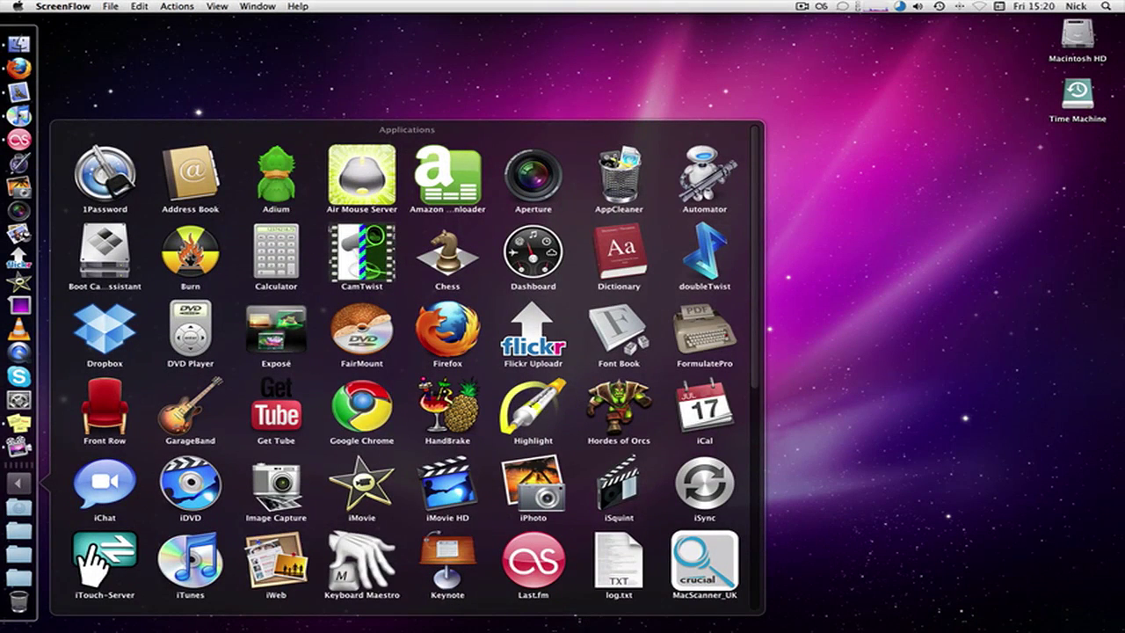
{"action": "left_click", "coordinate": [192, 255]}
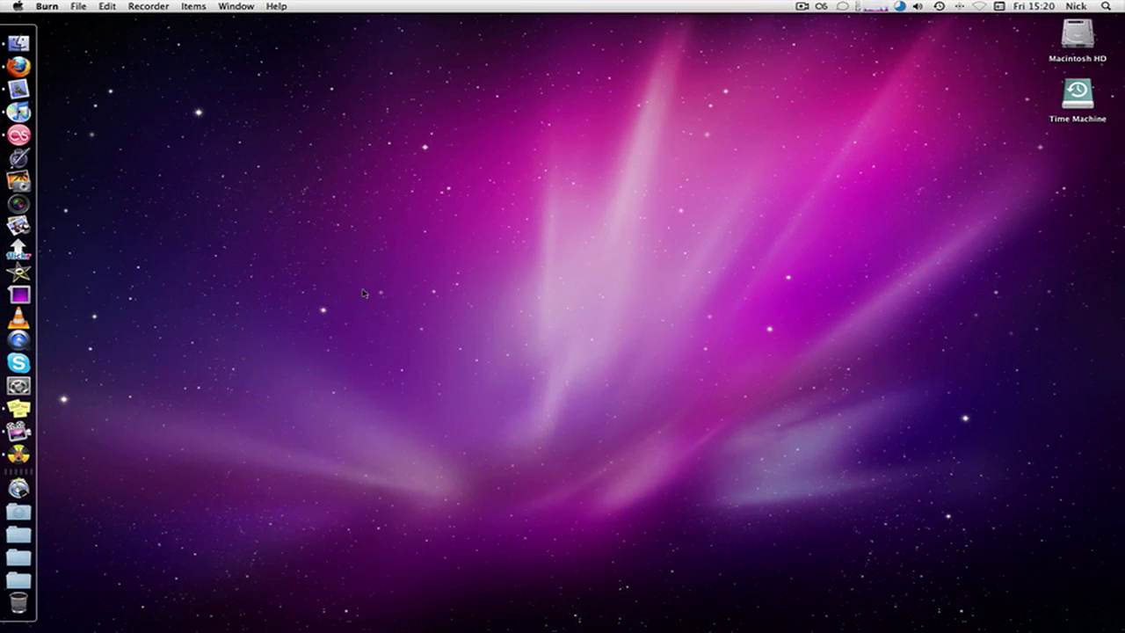
{"action": "mouse_move", "coordinate": [678, 38]}
{"action": "left_mouse_down"}
{"action": "mouse_move", "coordinate": [672, 154]}
{"action": "mouse_move", "coordinate": [655, 195]}
{"action": "left_mouse_up"}
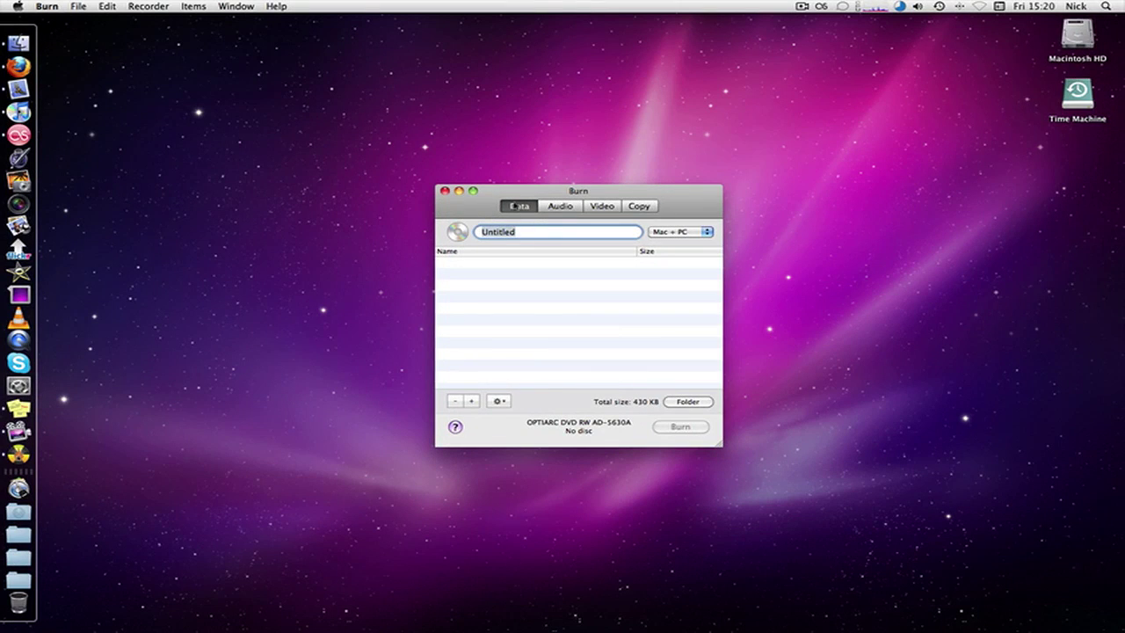
Look over the Audio, Video and Copy disc types, then show the Data disc's Mac + PC format list
{"action": "left_click", "coordinate": [549, 207]}
{"action": "left_click", "coordinate": [601, 208]}
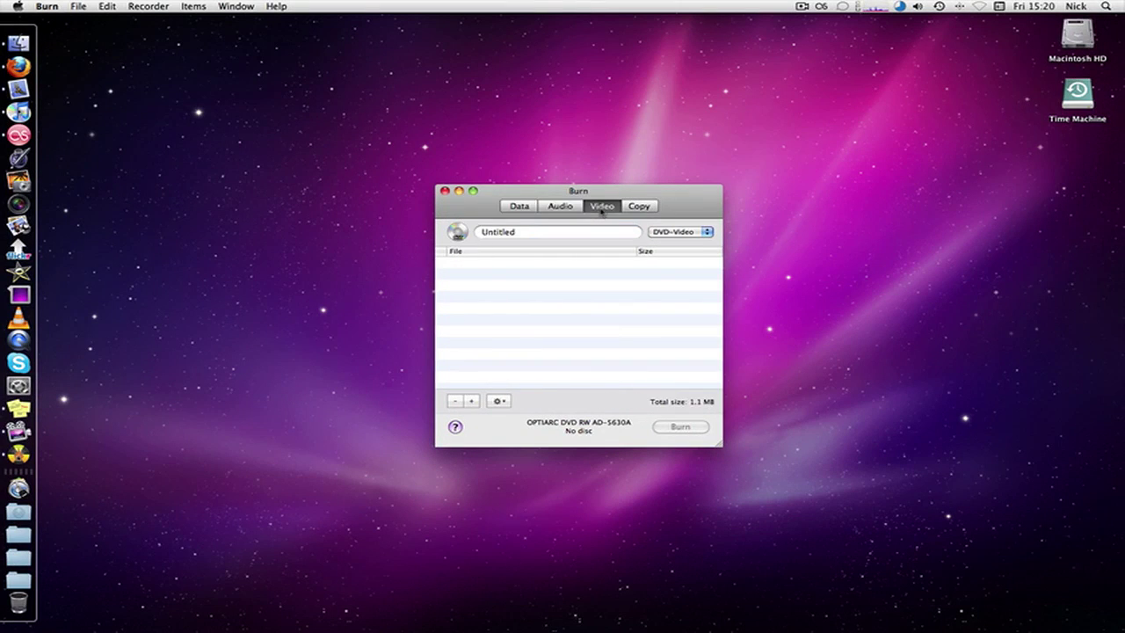
{"action": "left_click", "coordinate": [638, 207]}
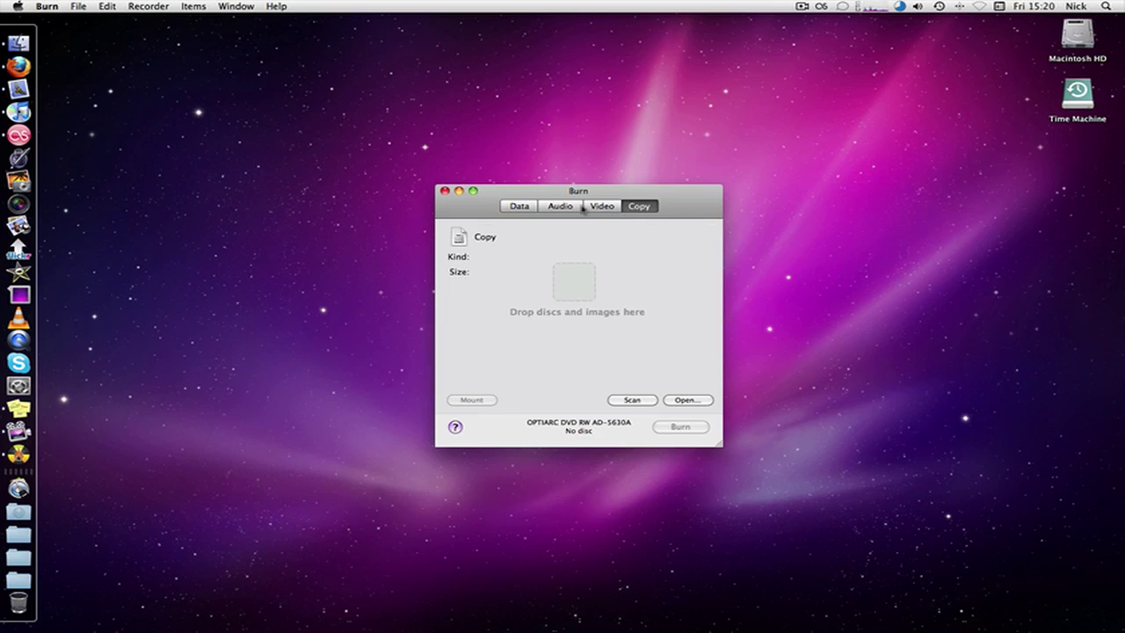
{"action": "left_click", "coordinate": [529, 210]}
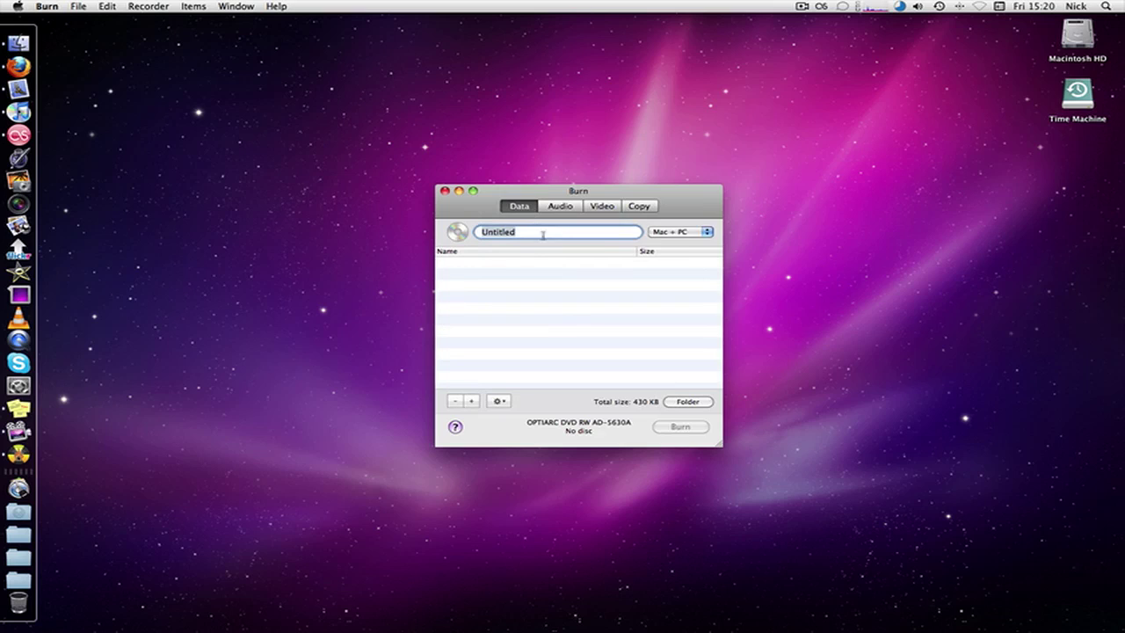
{"action": "left_click", "coordinate": [683, 232]}
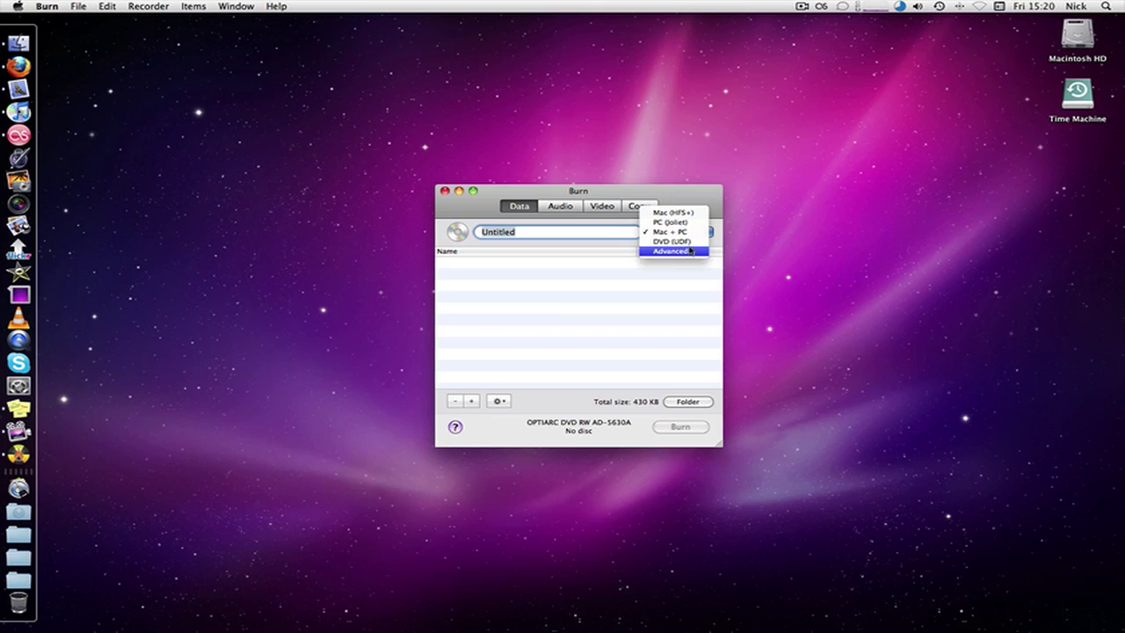
Try the Advanced file-system settings, then set the data disc back to Mac + PC
{"action": "left_click", "coordinate": [689, 251]}
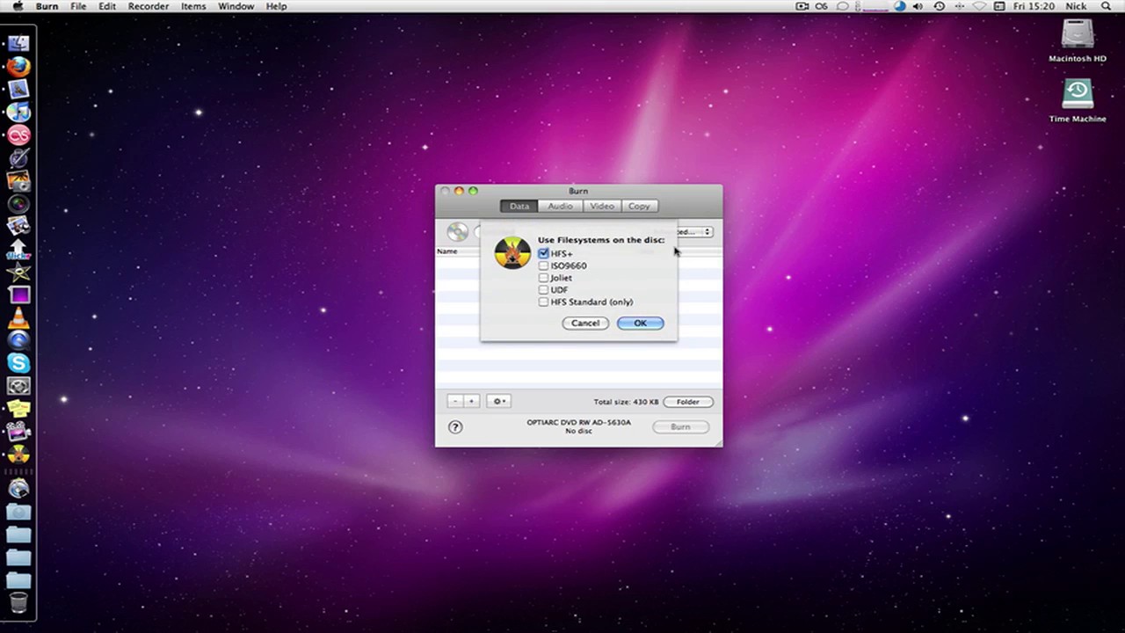
{"action": "left_click", "coordinate": [639, 323]}
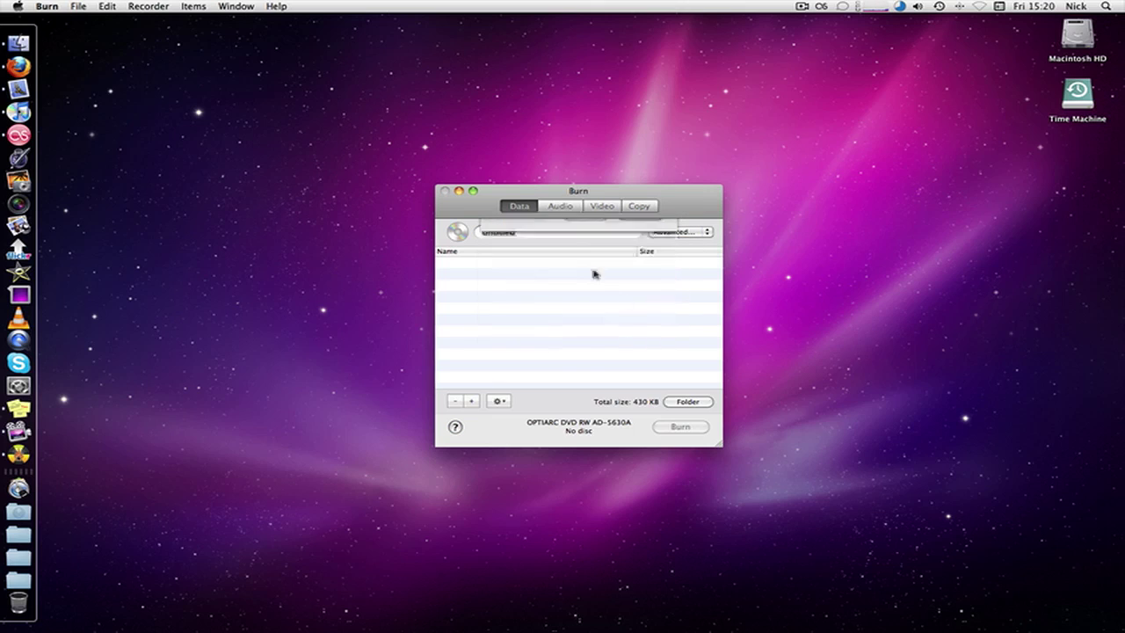
{"action": "left_click", "coordinate": [641, 233]}
{"action": "left_click", "coordinate": [659, 211]}
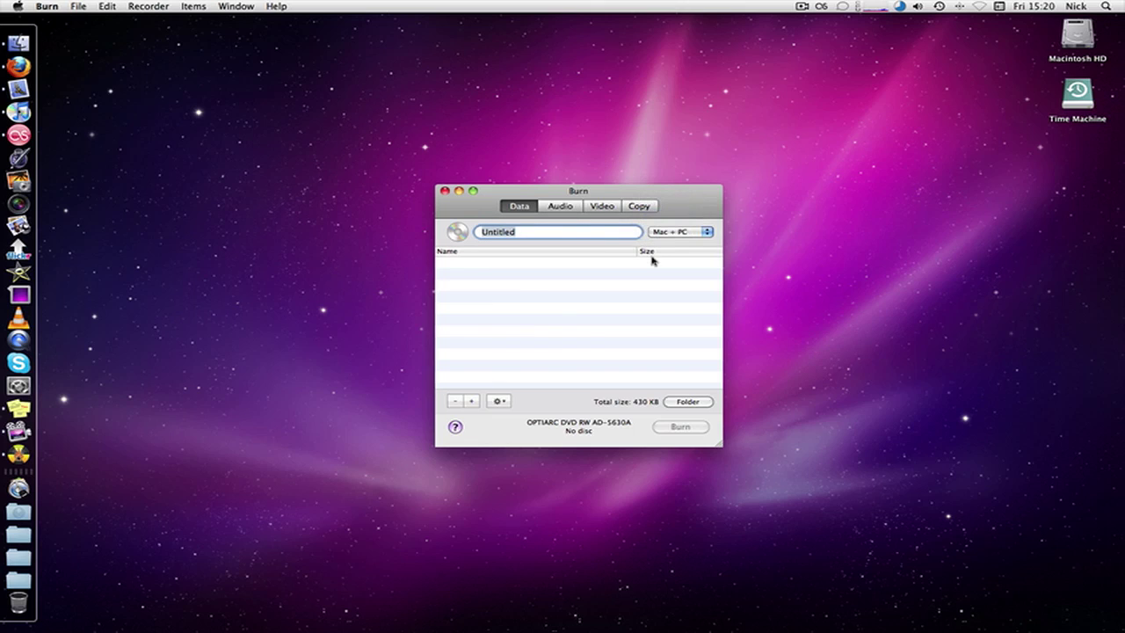
Preview the audio and video disc formats without changing them, then return to the Data disc
{"action": "left_click", "coordinate": [570, 207]}
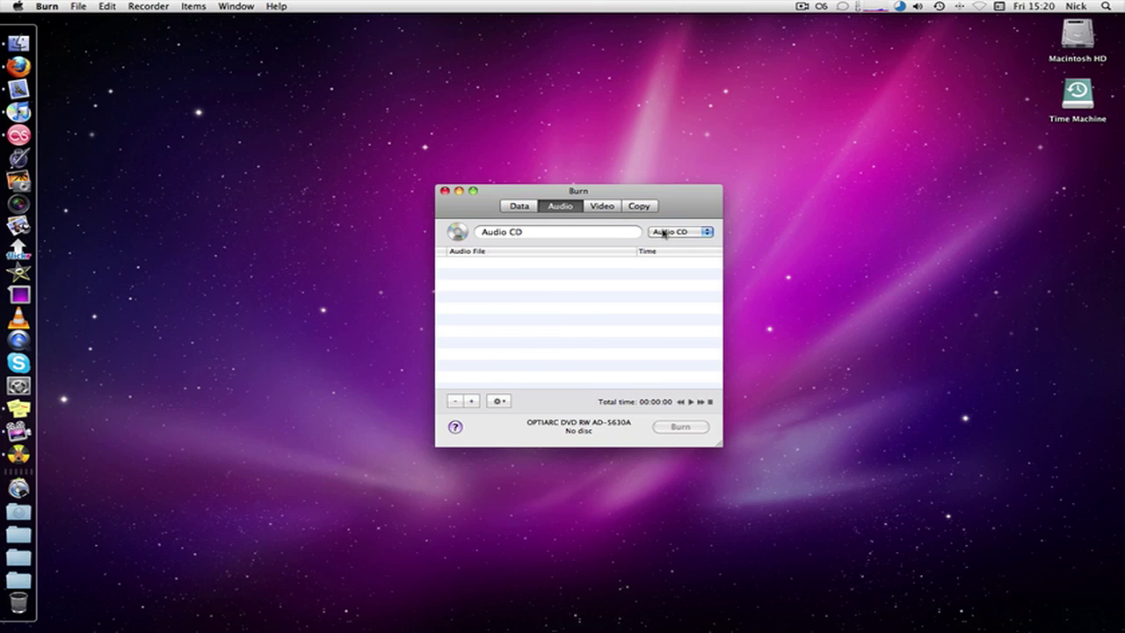
{"action": "left_click", "coordinate": [663, 233]}
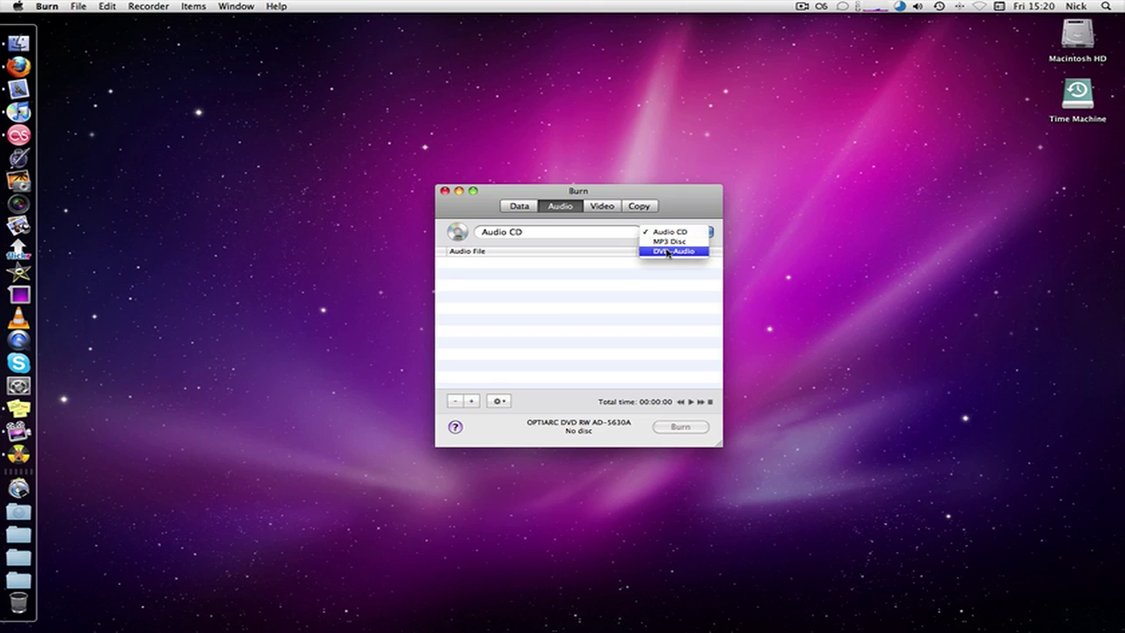
{"action": "left_click", "coordinate": [621, 205]}
{"action": "left_click", "coordinate": [618, 205]}
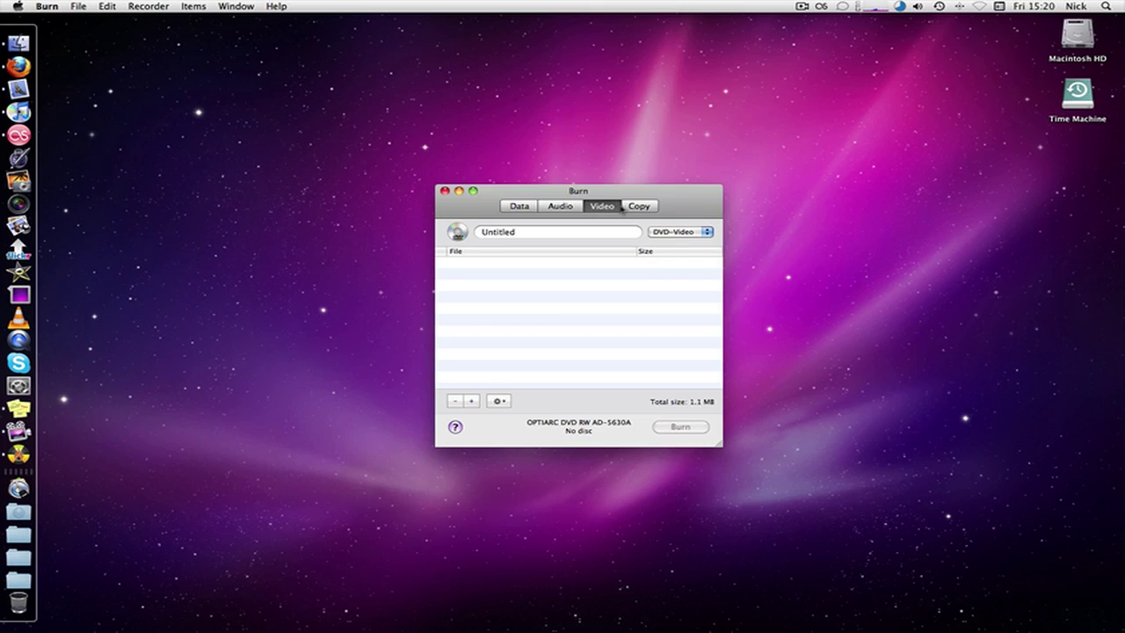
{"action": "left_click", "coordinate": [676, 231]}
{"action": "left_click", "coordinate": [626, 220]}
{"action": "left_click", "coordinate": [638, 208]}
{"action": "left_click", "coordinate": [522, 208]}
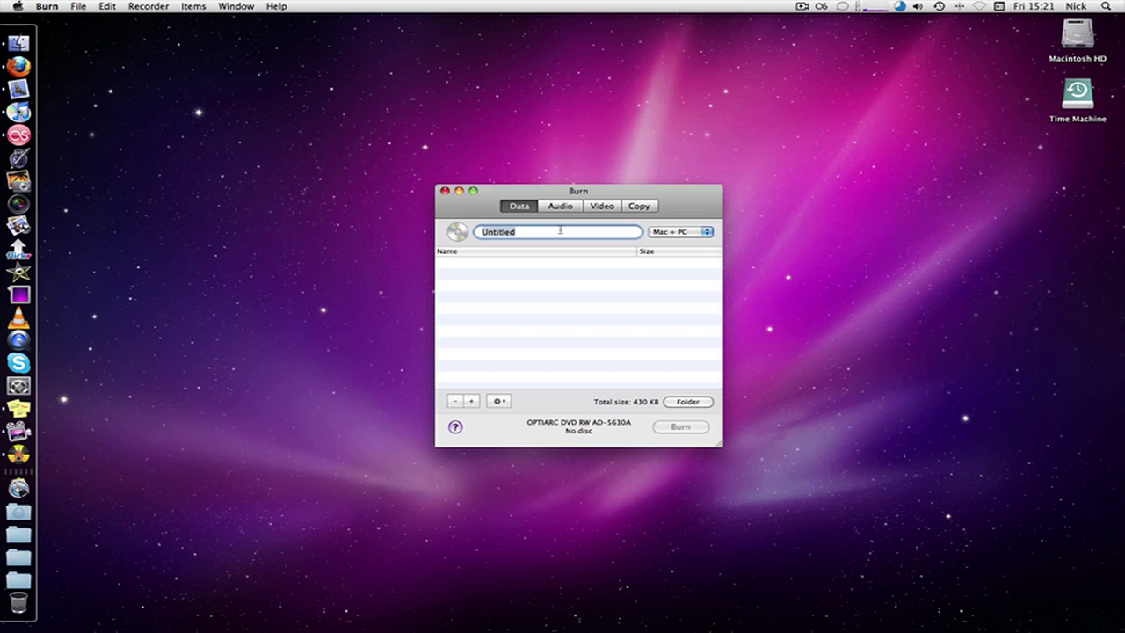
Name the disc Data and add IB_M_EN.pdf from Documents, bringing the total to 9.7 MB
{"action": "type", "text": "Data"}
{"action": "left_click", "coordinate": [18, 42]}
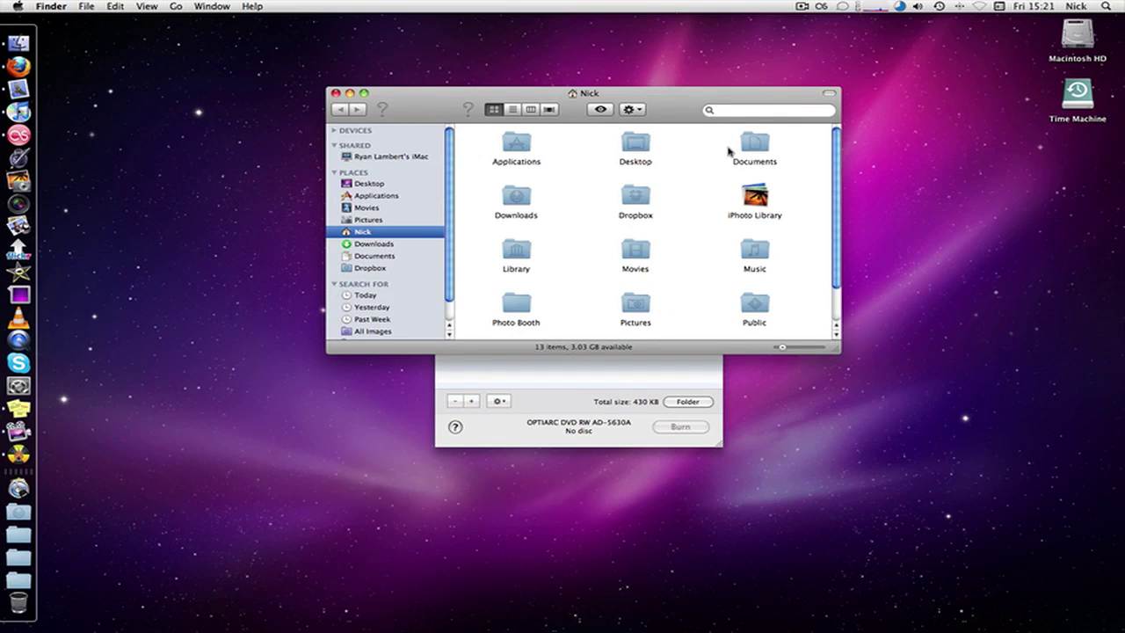
{"action": "double_click", "coordinate": [745, 146]}
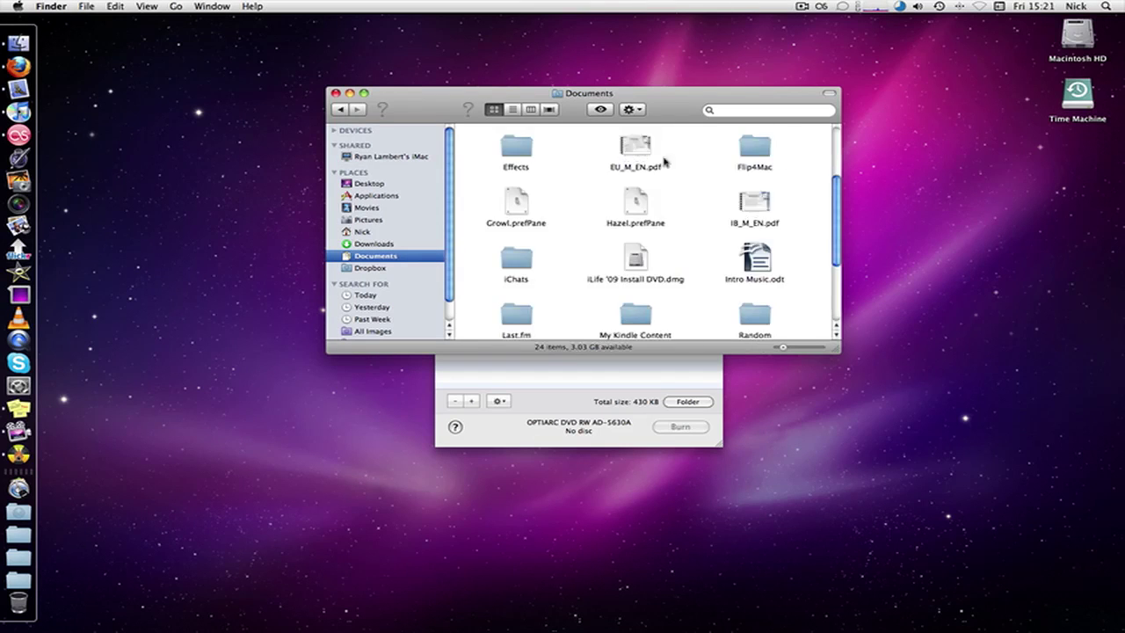
{"action": "scroll", "coordinate": [633, 163], "scroll_direction": "up", "scroll_amount": 3}
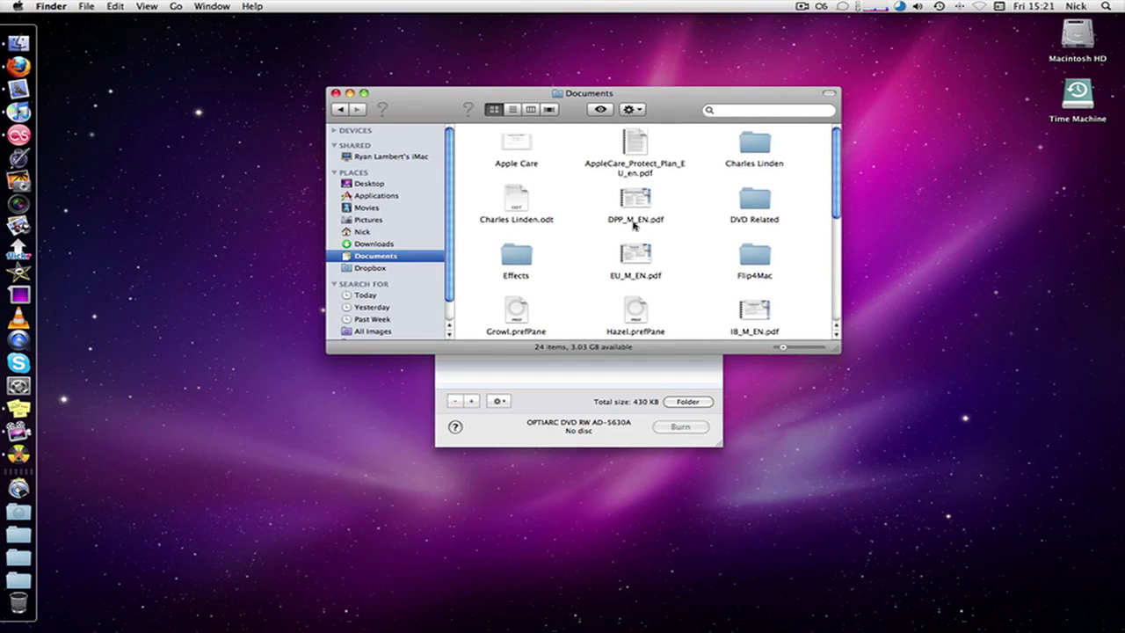
{"action": "scroll", "coordinate": [638, 226], "scroll_direction": "down", "scroll_amount": 3}
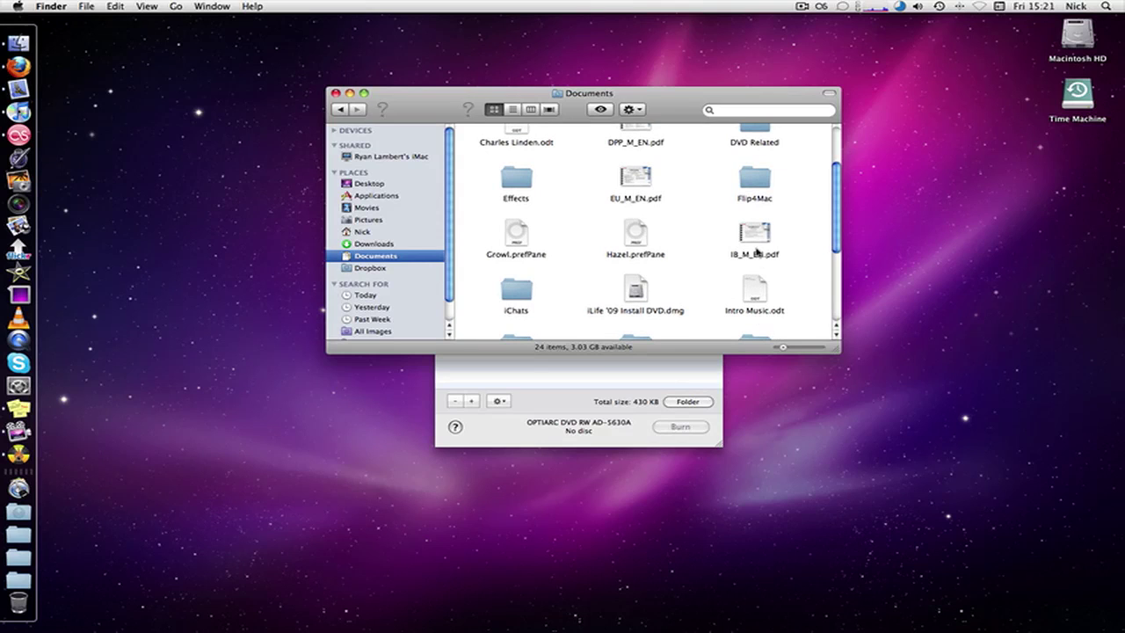
{"action": "left_click", "coordinate": [753, 237]}
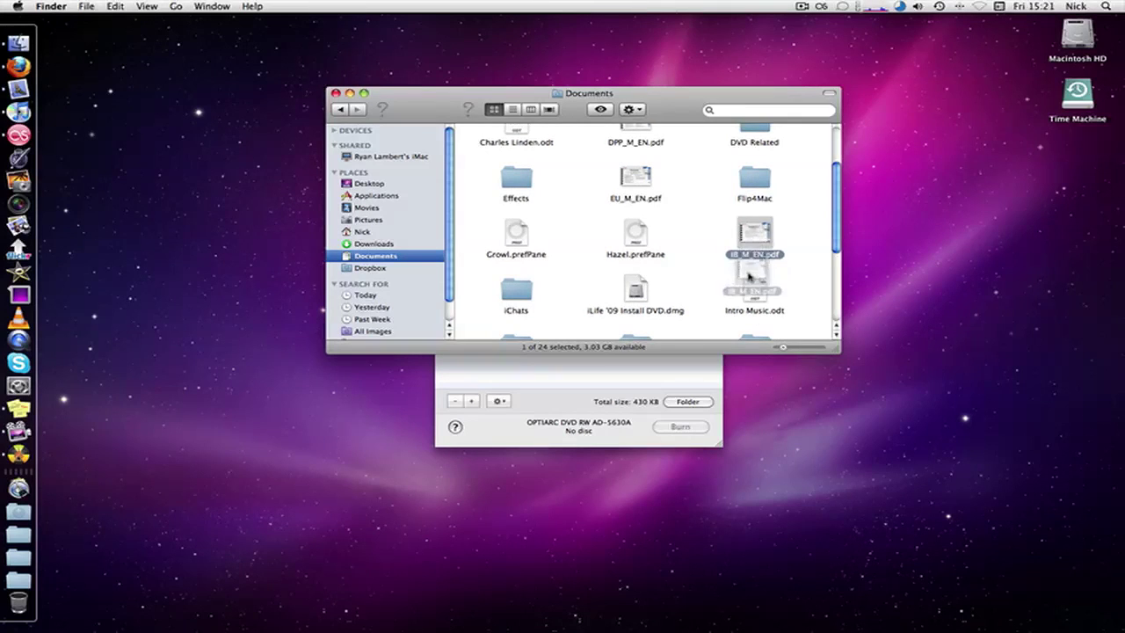
{"action": "scroll", "coordinate": [753, 246], "scroll_direction": "down", "scroll_amount": 2}
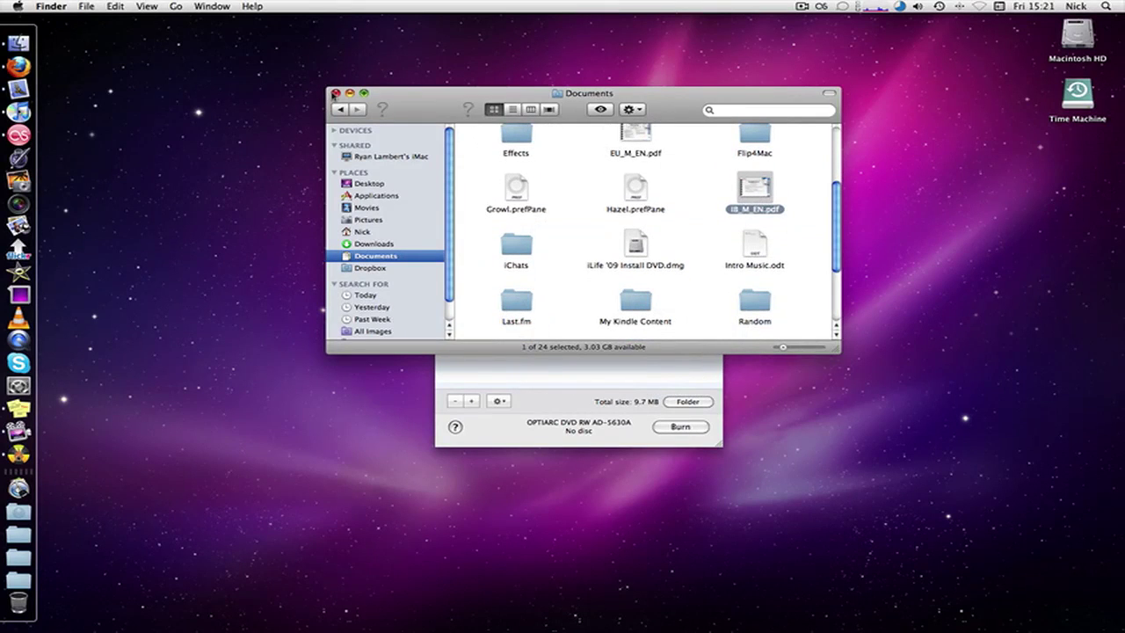
{"action": "left_click", "coordinate": [335, 92]}
{"action": "left_click", "coordinate": [654, 264]}
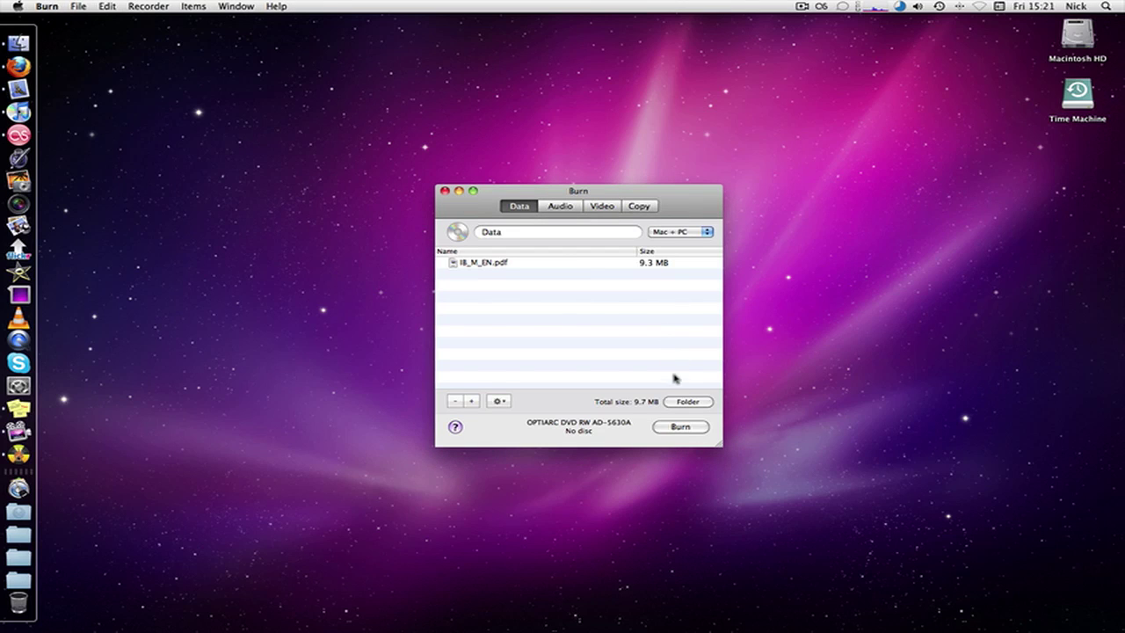
{"action": "left_click", "coordinate": [471, 401]}
{"action": "left_click", "coordinate": [650, 431]}
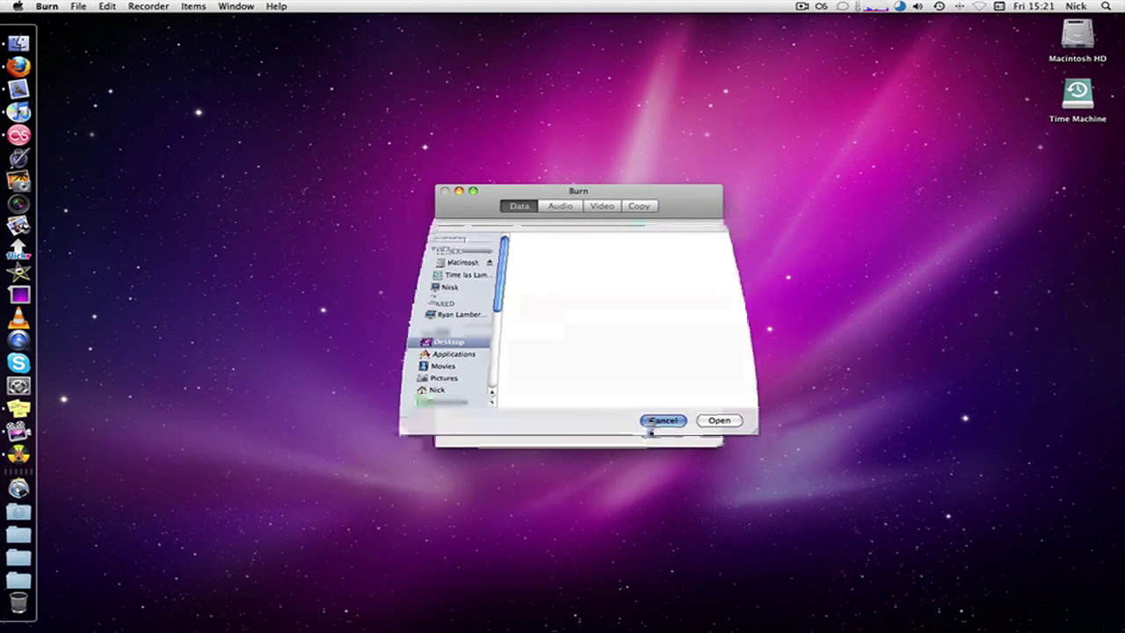
{"action": "left_click", "coordinate": [496, 401]}
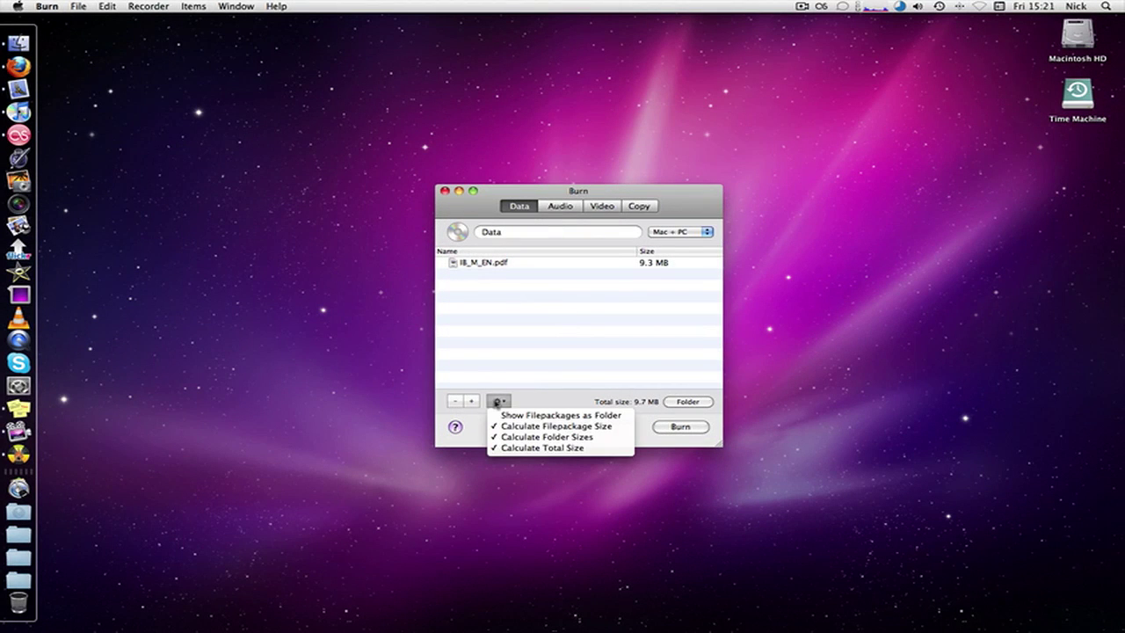
{"action": "left_click", "coordinate": [658, 352]}
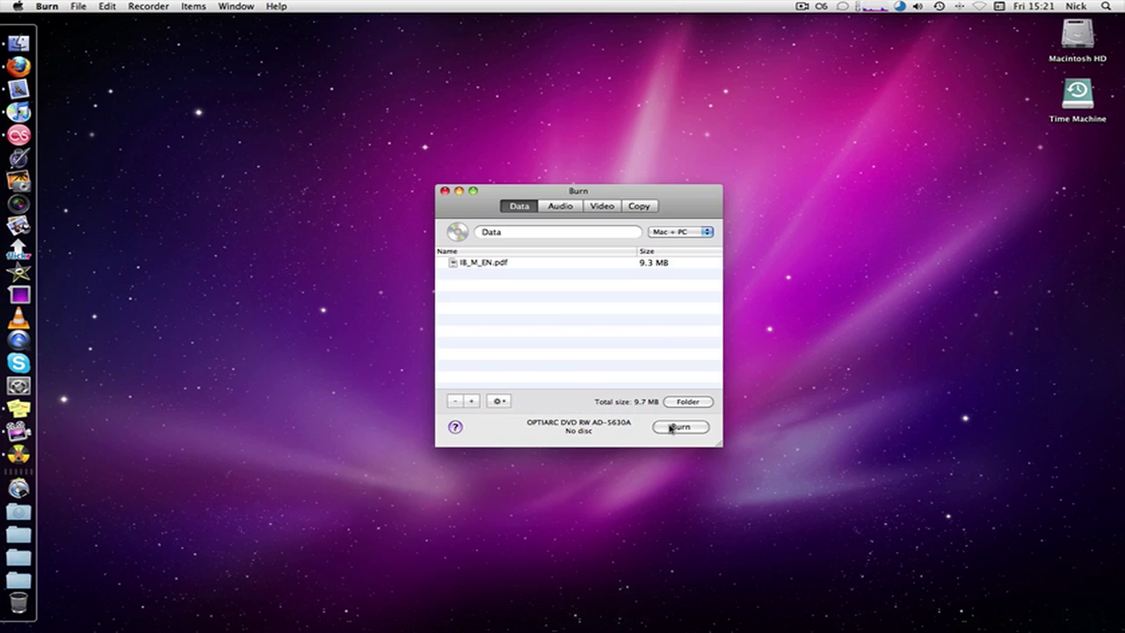
Switch to the Audio CD project and inspect its Audio CD disc name
{"action": "left_click", "coordinate": [550, 205]}
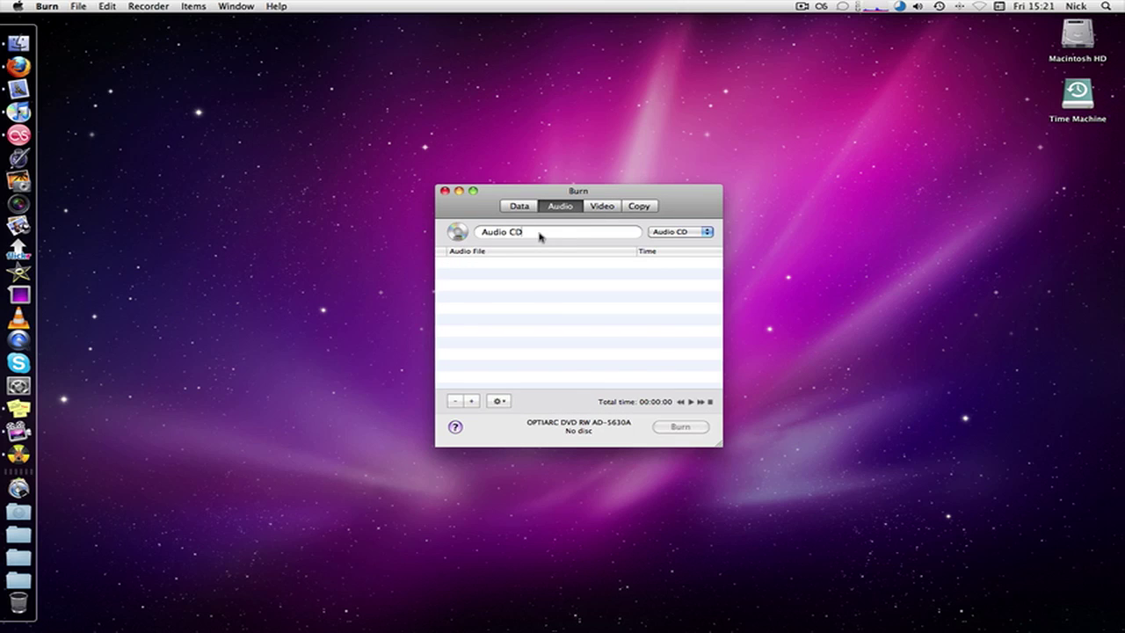
{"action": "left_click_drag", "start_coordinate": [542, 234], "coordinate": [442, 228]}
{"action": "left_click", "coordinate": [583, 232]}
Browse to Music > iTunes > iTunes Music and select the four MP3 files
{"action": "left_click", "coordinate": [470, 402]}
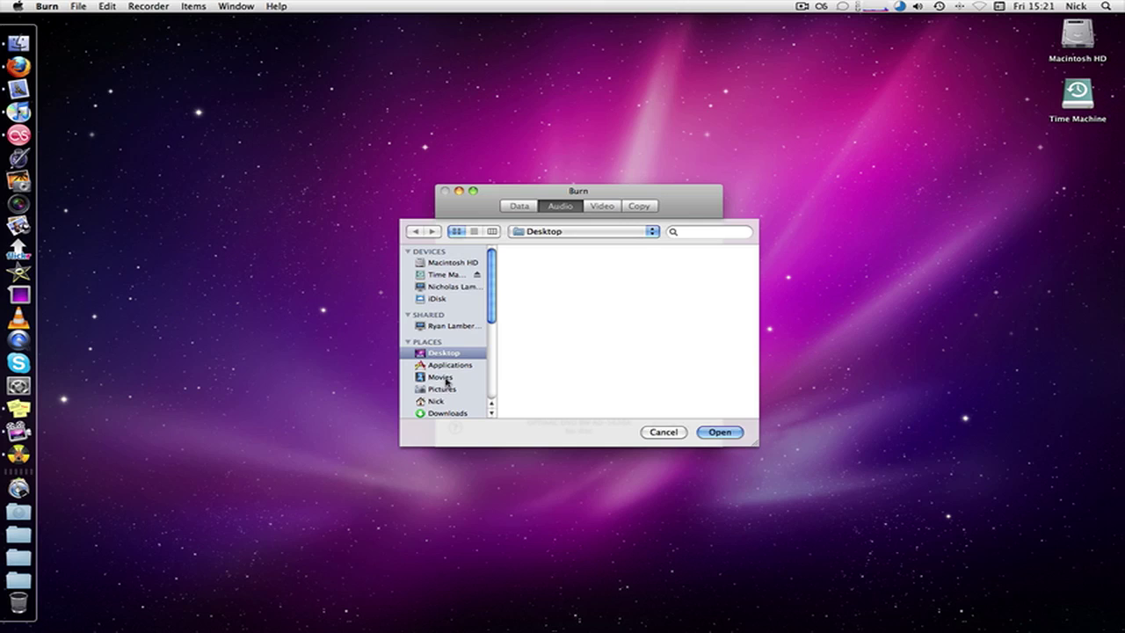
{"action": "left_click", "coordinate": [439, 262]}
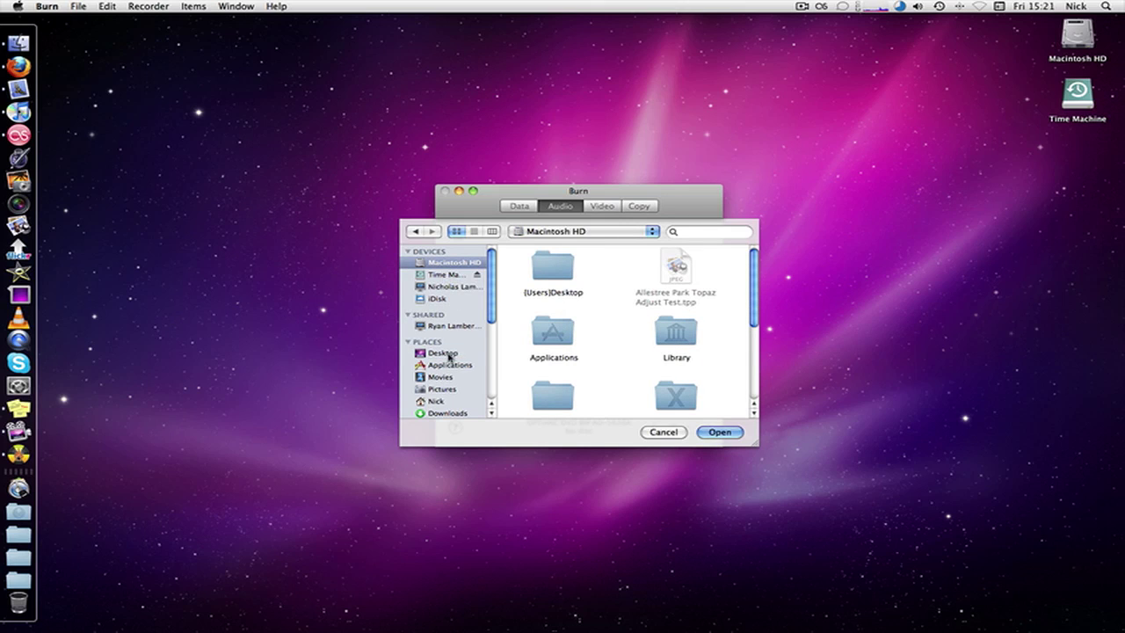
{"action": "left_click", "coordinate": [436, 401]}
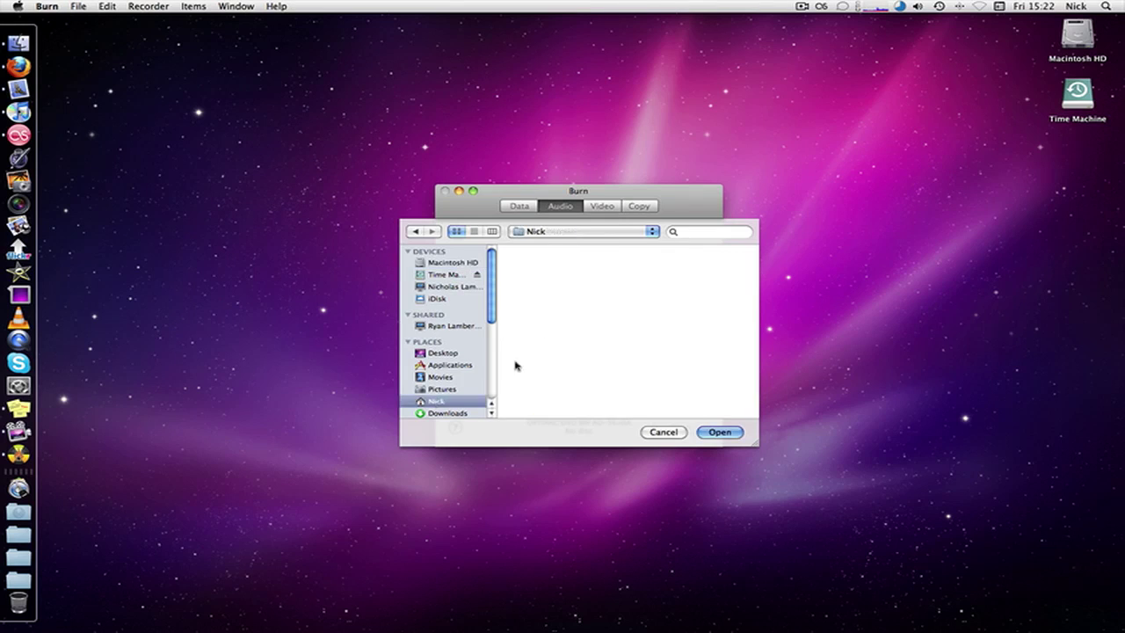
{"action": "scroll", "coordinate": [626, 334], "scroll_direction": "down", "scroll_amount": 6}
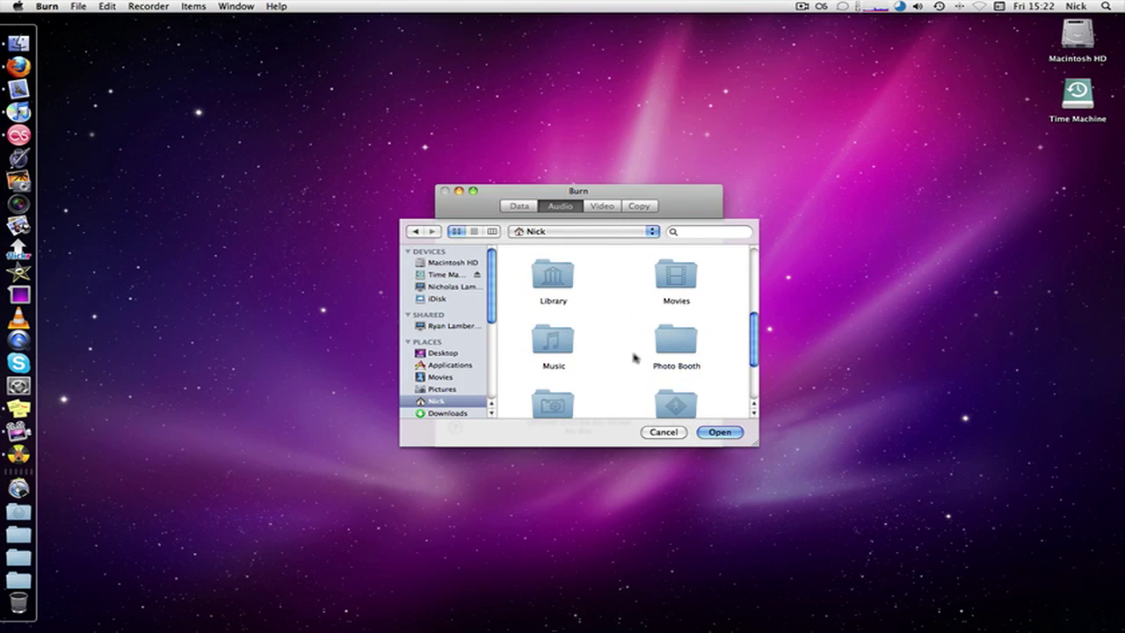
{"action": "scroll", "coordinate": [632, 355], "scroll_direction": "down", "scroll_amount": 2}
{"action": "double_click", "coordinate": [566, 264]}
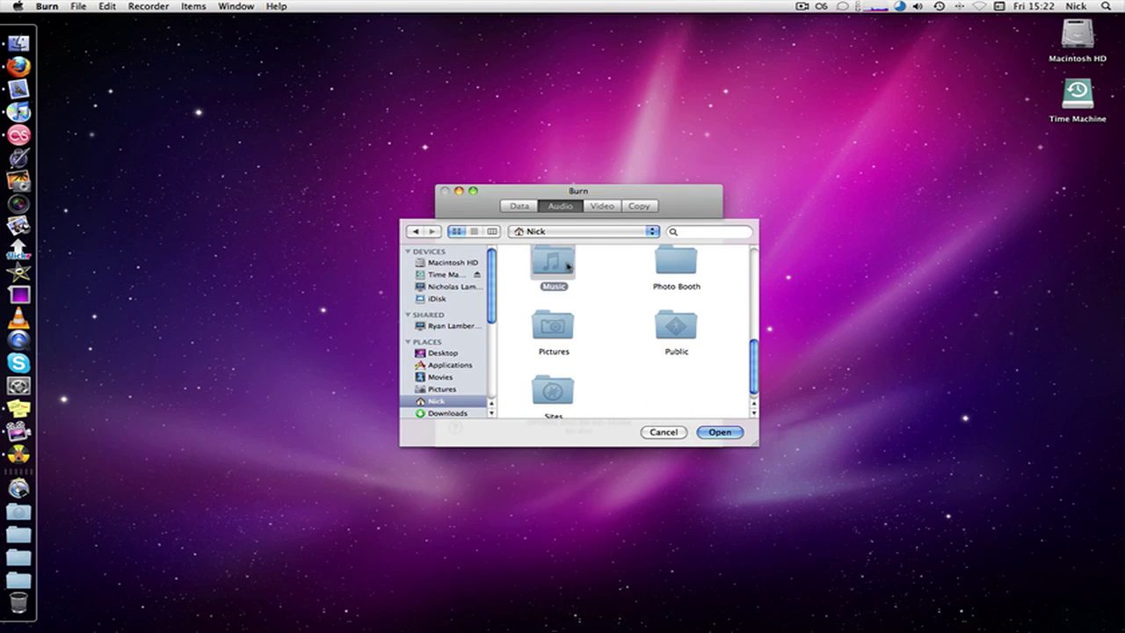
{"action": "double_click", "coordinate": [553, 327]}
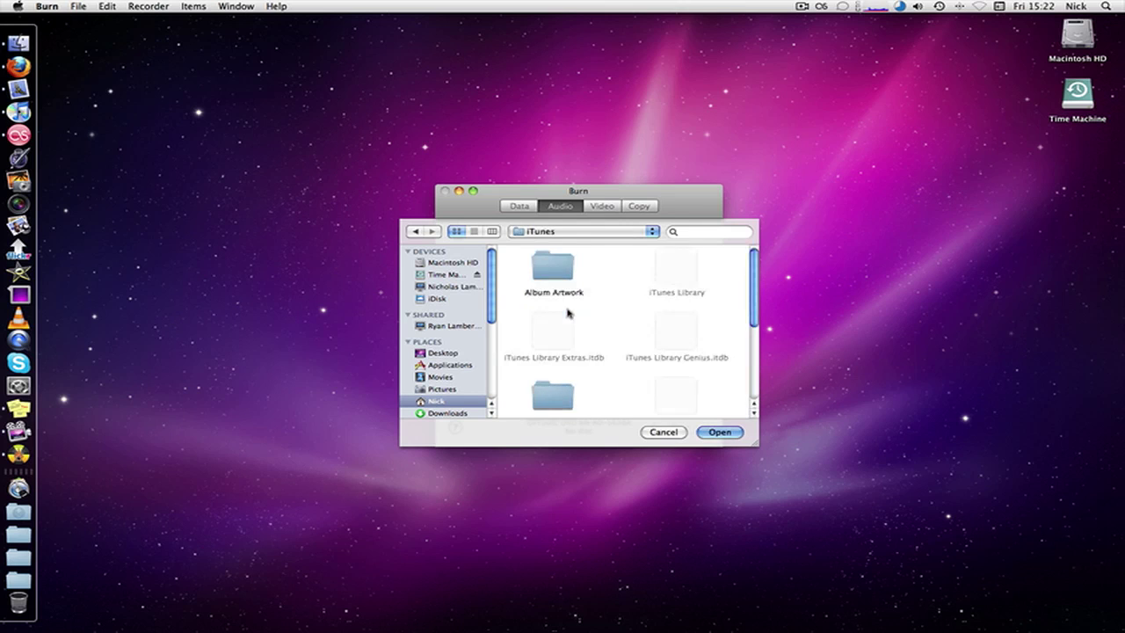
{"action": "scroll", "coordinate": [568, 312], "scroll_direction": "down", "scroll_amount": 3}
{"action": "scroll", "coordinate": [567, 307], "scroll_direction": "up", "scroll_amount": 4}
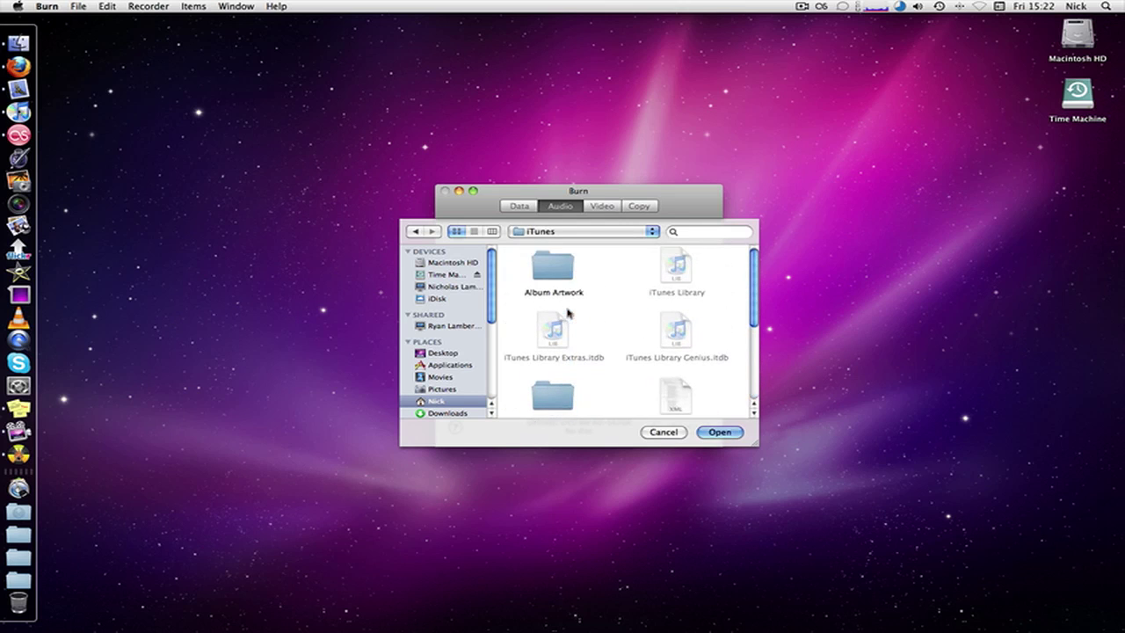
{"action": "scroll", "coordinate": [561, 277], "scroll_direction": "down", "scroll_amount": 3}
{"action": "double_click", "coordinate": [568, 257]}
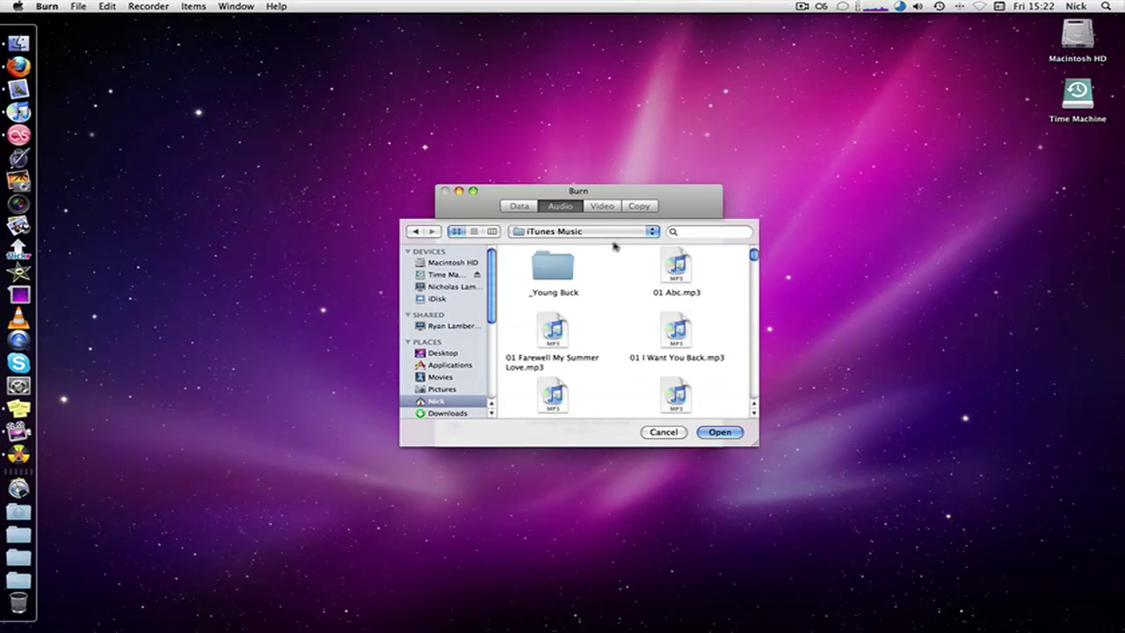
{"action": "scroll", "coordinate": [567, 351], "scroll_direction": "down", "scroll_amount": 2}
{"action": "left_click_drag", "start_coordinate": [509, 260], "coordinate": [695, 347]}
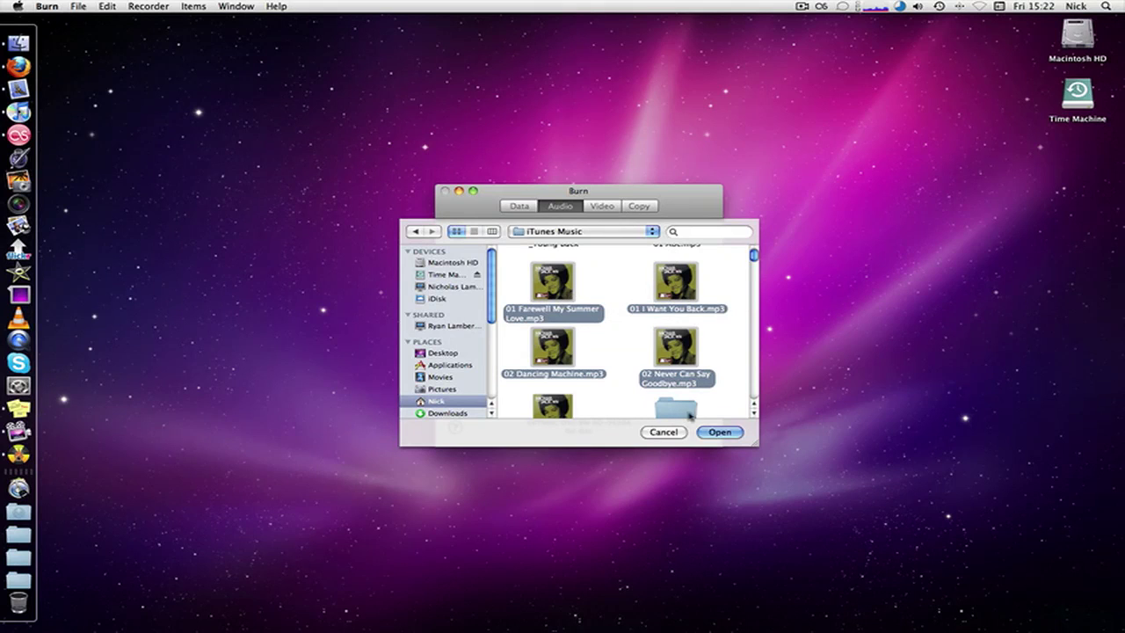
Add the four selected MP3s to the Audio CD for a 00:13:09 total
{"action": "left_click", "coordinate": [718, 432]}
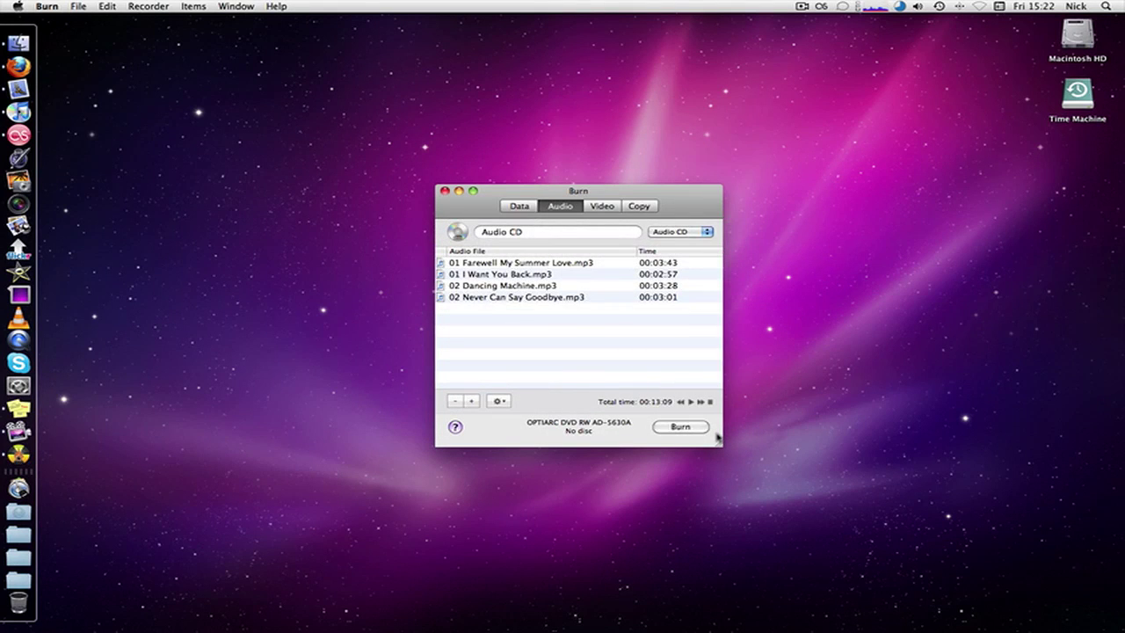
{"action": "left_click_drag", "start_coordinate": [577, 301], "coordinate": [577, 247]}
{"action": "left_click", "coordinate": [593, 328]}
Start a video DVD and add the Christmas DVD Update MP4 from Movies > DVD > DVD Updates
{"action": "left_click", "coordinate": [605, 206]}
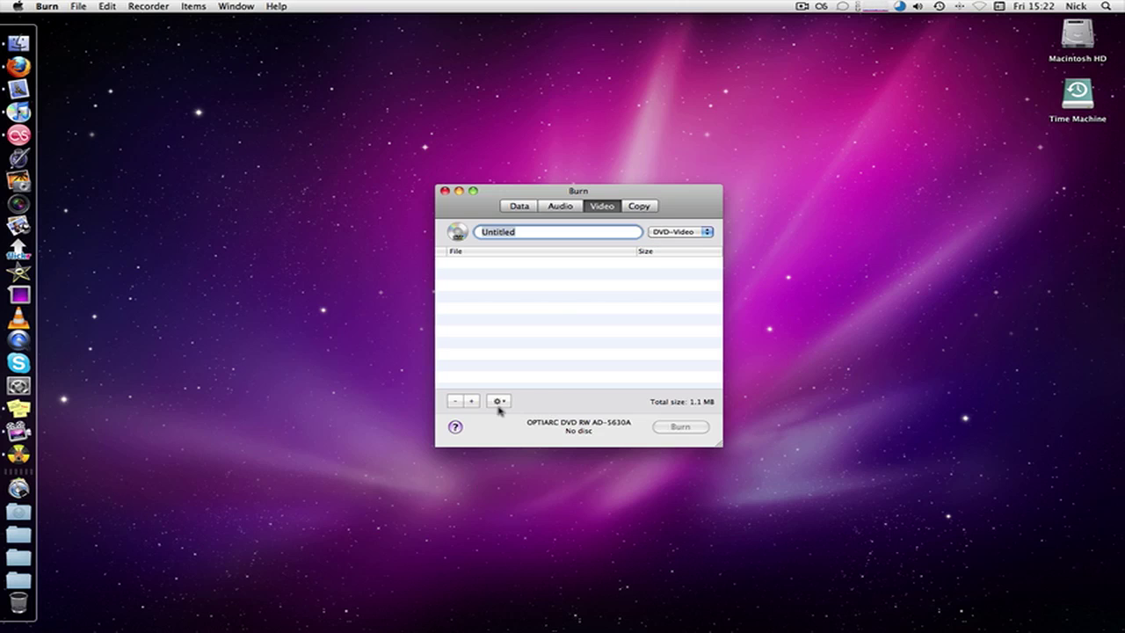
{"action": "left_click", "coordinate": [471, 401]}
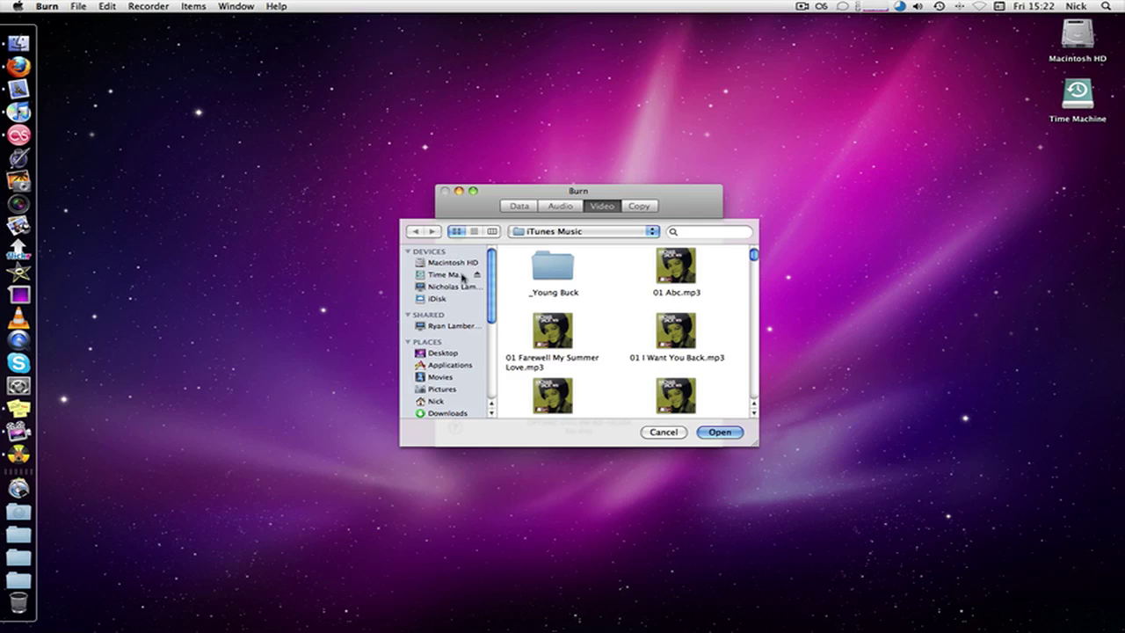
{"action": "left_click", "coordinate": [442, 377]}
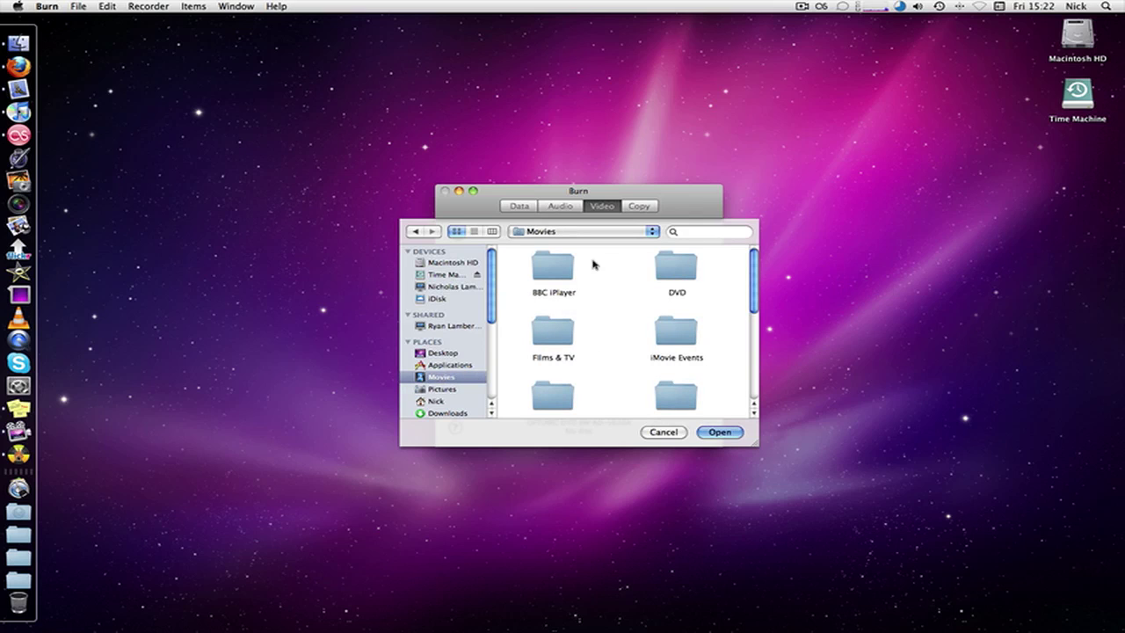
{"action": "double_click", "coordinate": [673, 265]}
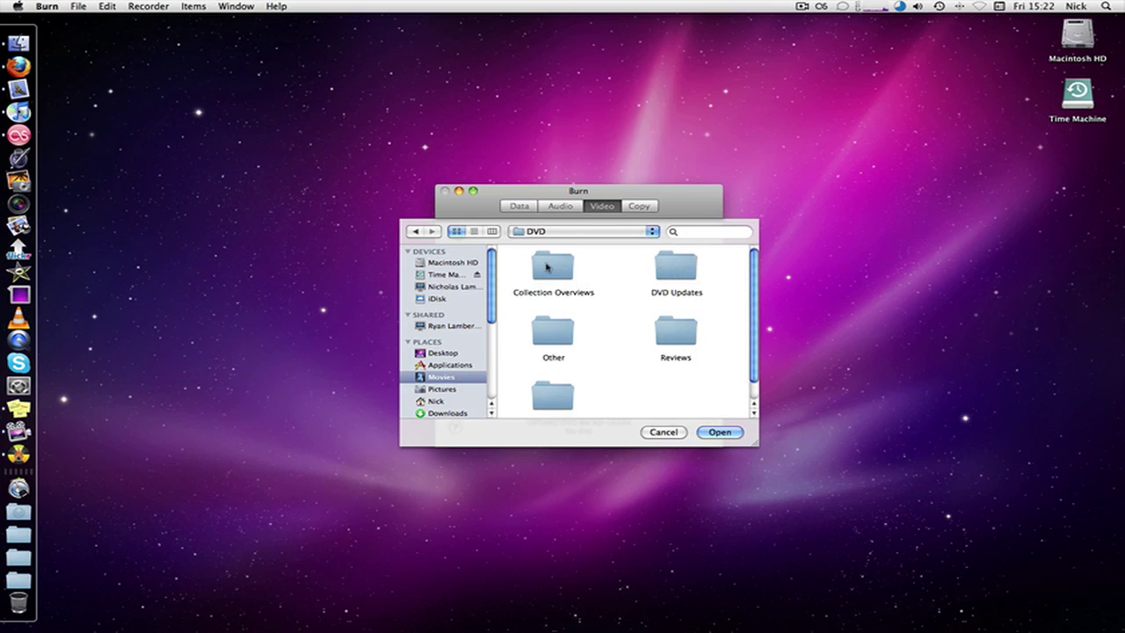
{"action": "double_click", "coordinate": [673, 262]}
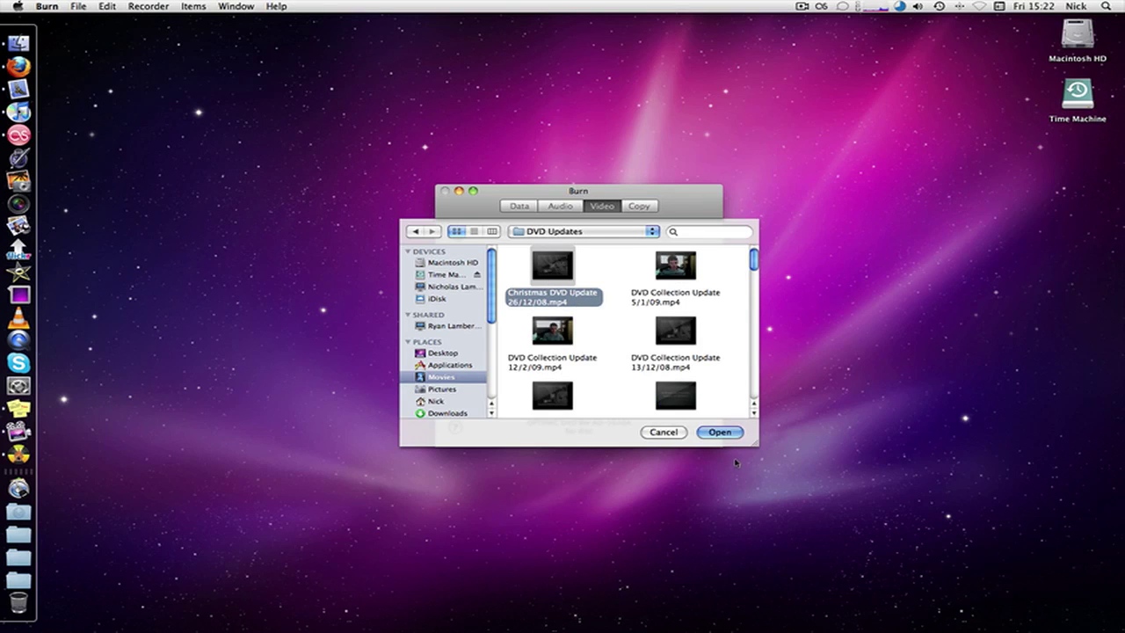
{"action": "left_click", "coordinate": [727, 433]}
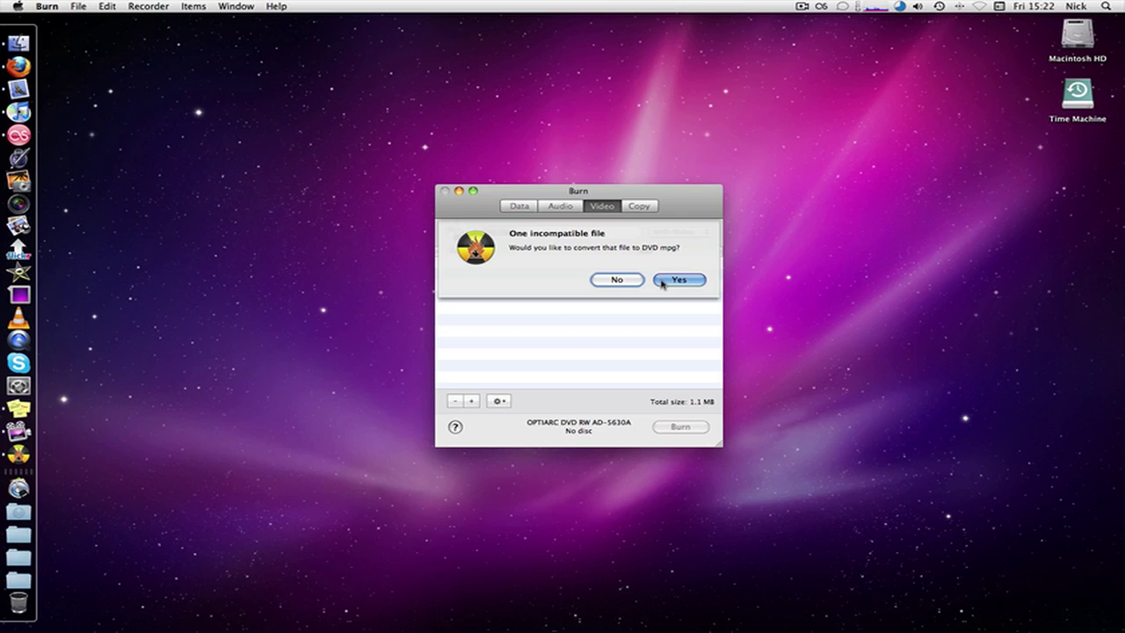
Start converting the Christmas video to PAL DVD mpg, cancel the encoding, and switch to Copy
{"action": "left_click", "coordinate": [662, 281]}
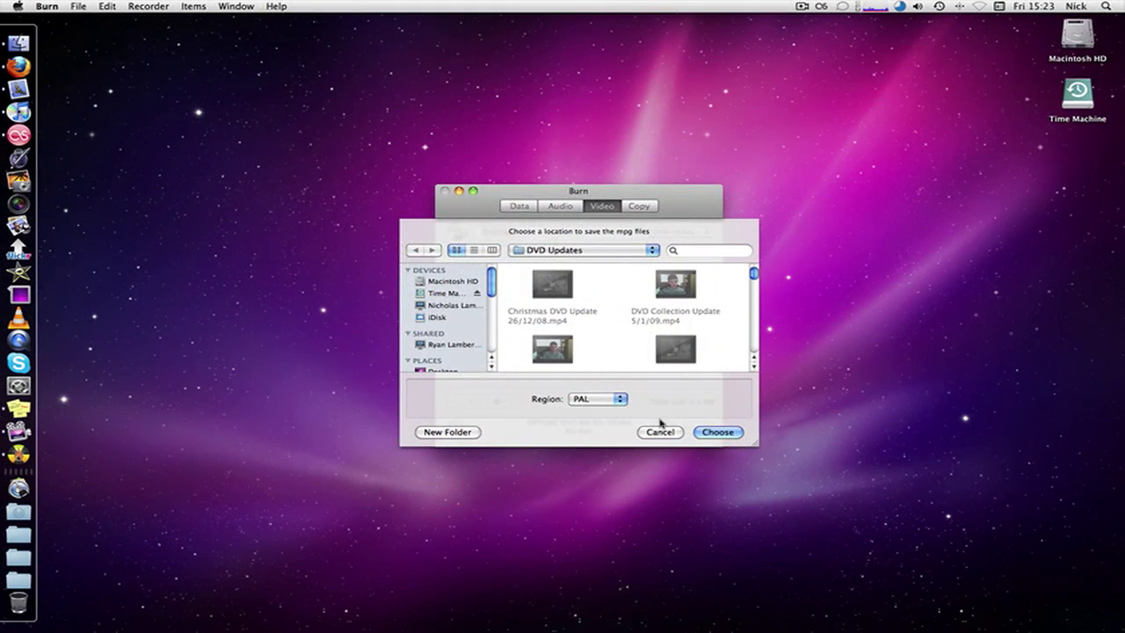
{"action": "left_click", "coordinate": [696, 431]}
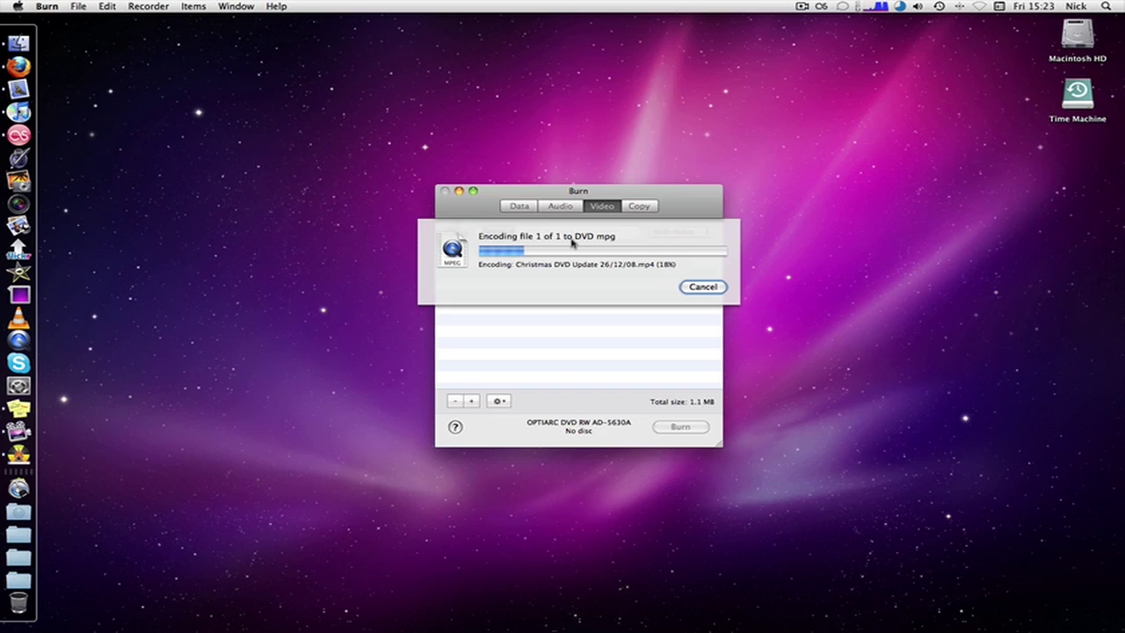
{"action": "left_click", "coordinate": [702, 287]}
{"action": "left_click", "coordinate": [640, 208]}
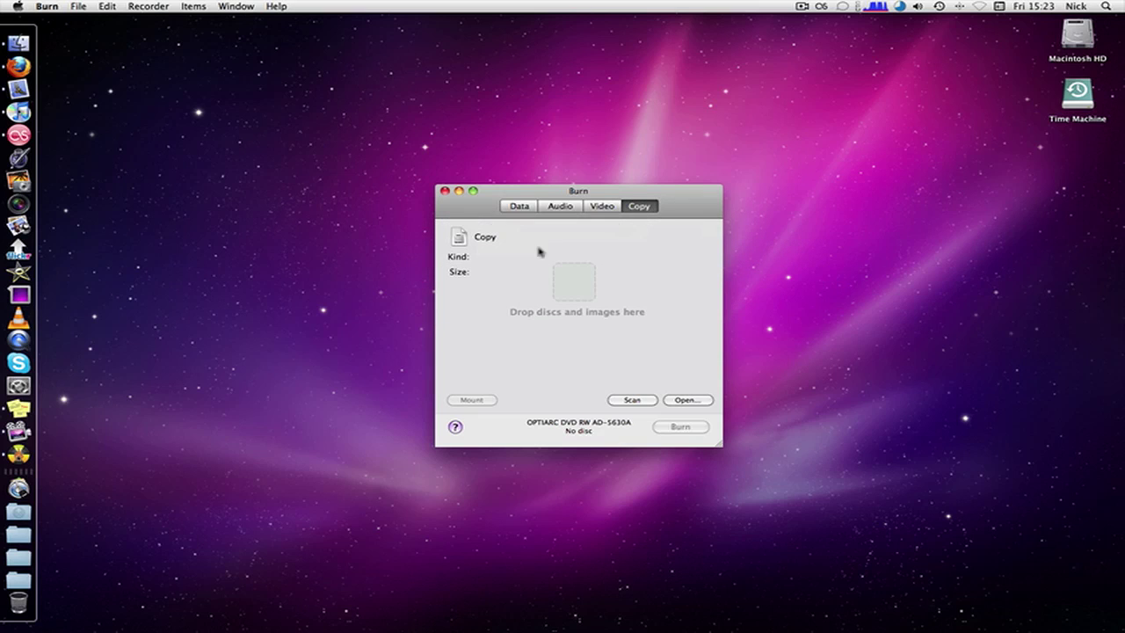
Load Nick.dmg from Documents and enter its password, showing a 4.89 GB read/write image
{"action": "left_click", "coordinate": [689, 401]}
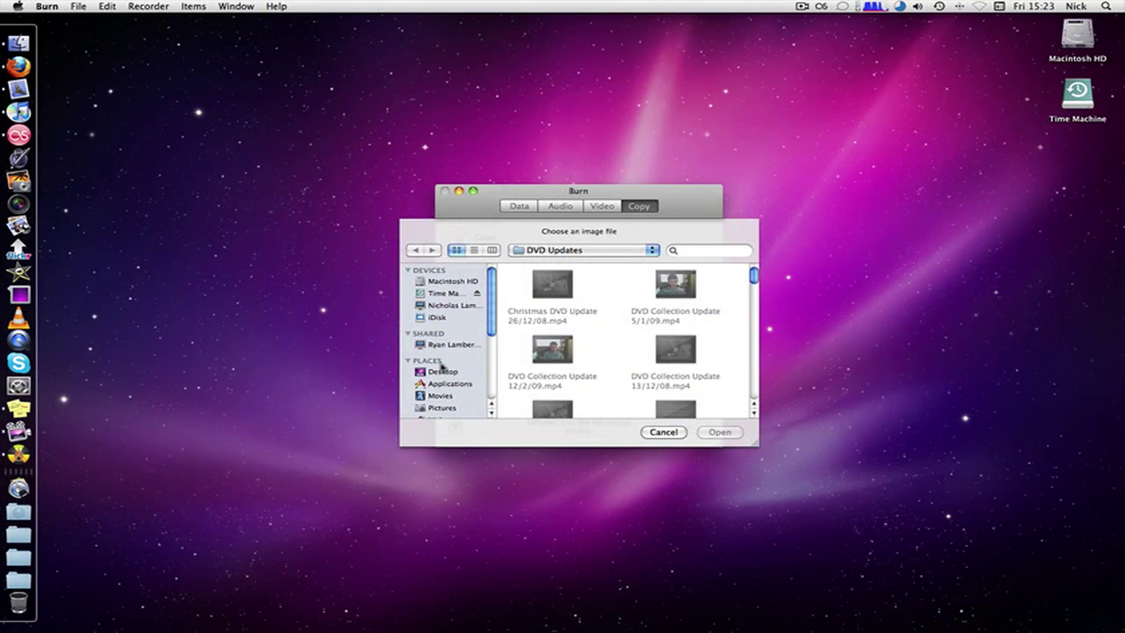
{"action": "scroll", "coordinate": [452, 355], "scroll_direction": "down", "scroll_amount": 3}
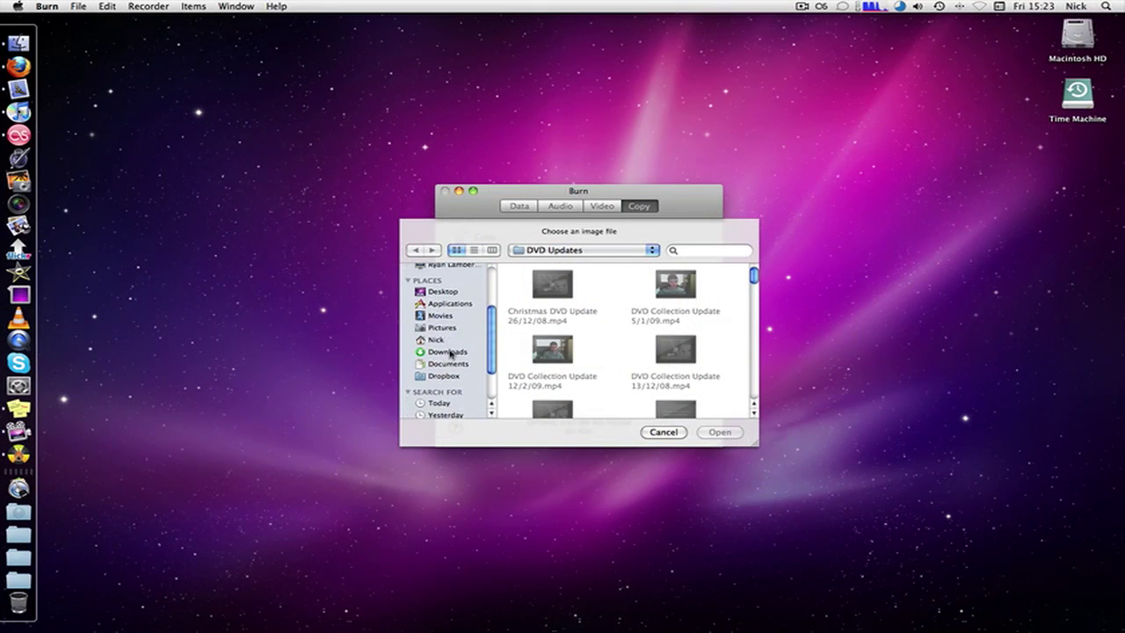
{"action": "left_click", "coordinate": [452, 363]}
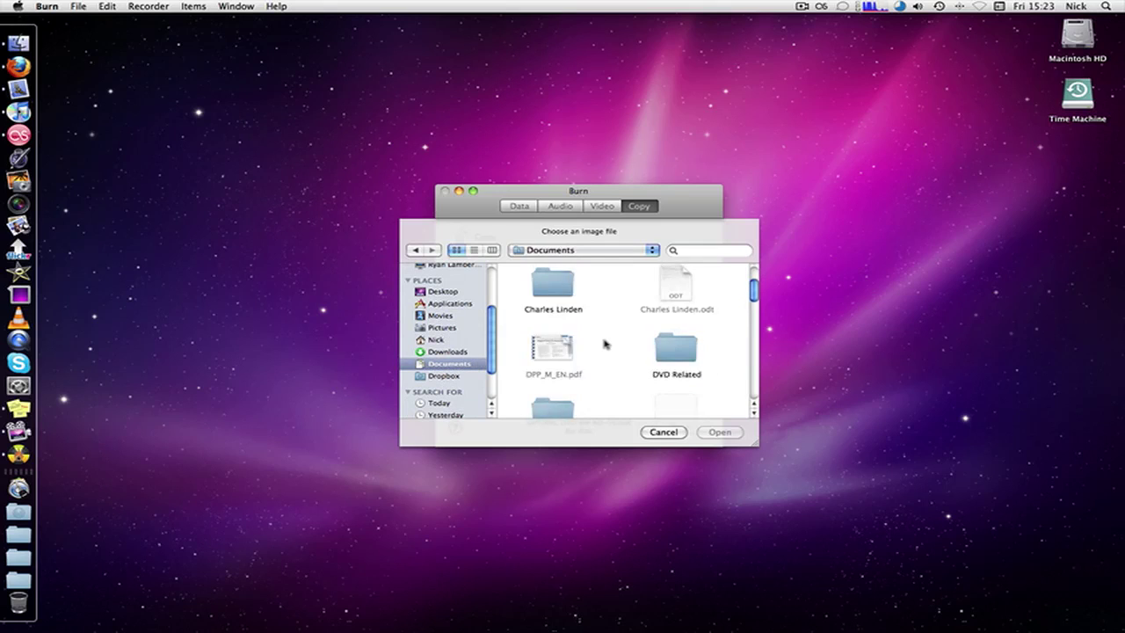
{"action": "scroll", "coordinate": [602, 342], "scroll_direction": "down", "scroll_amount": 5}
{"action": "scroll", "coordinate": [605, 343], "scroll_direction": "up", "scroll_amount": 3}
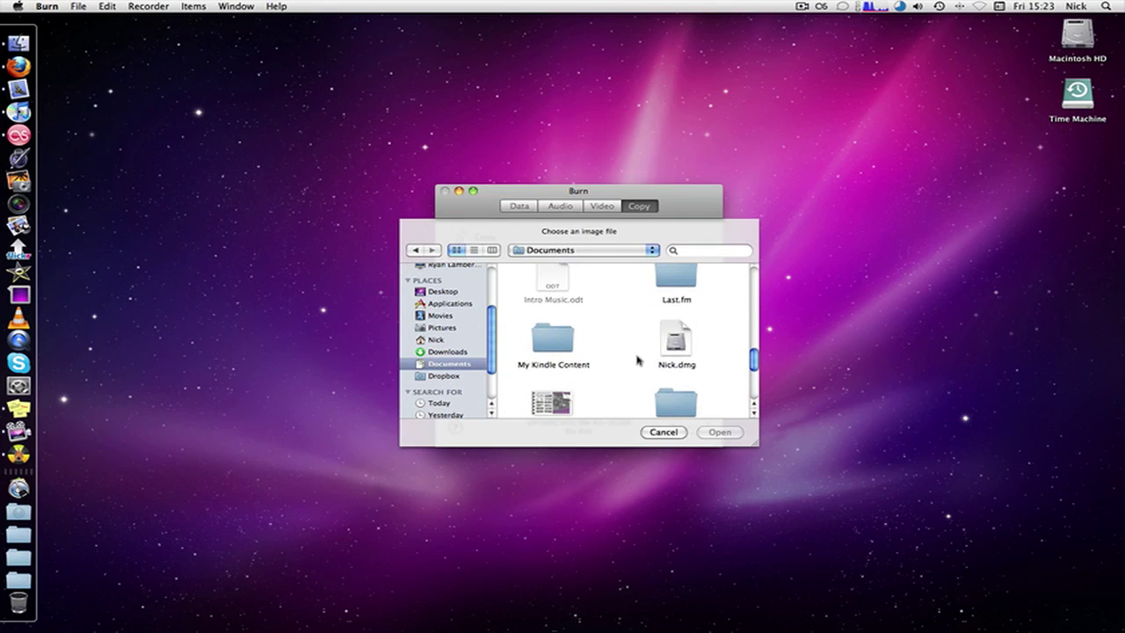
{"action": "left_click", "coordinate": [673, 341]}
{"action": "left_click", "coordinate": [717, 432]}
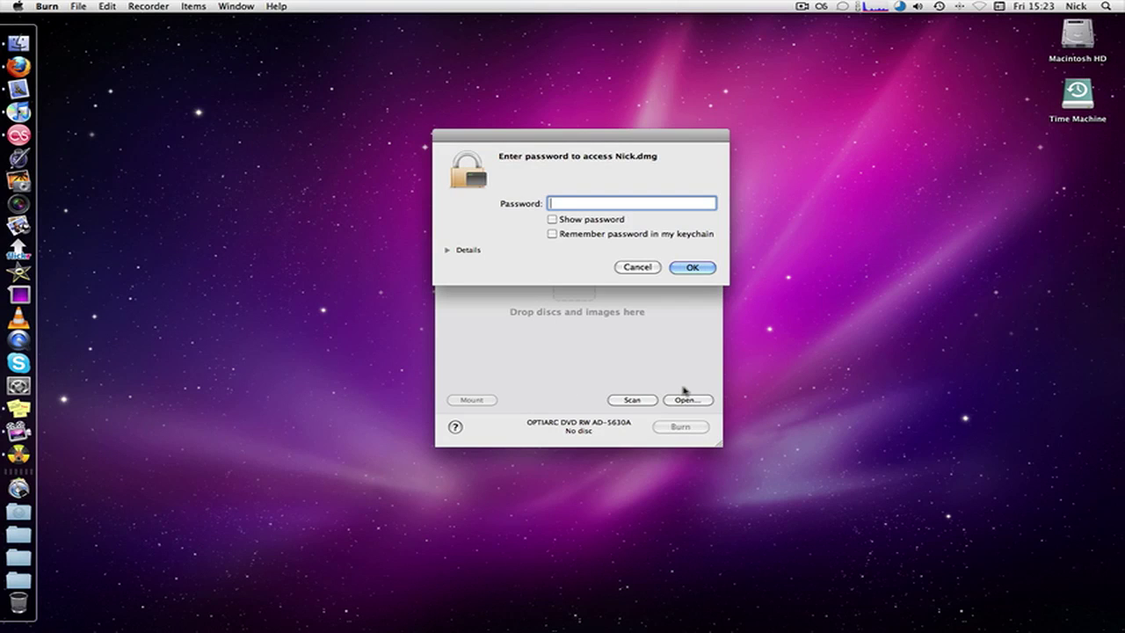
{"action": "type", "text": "•••••"}
{"action": "key", "text": "Return"}
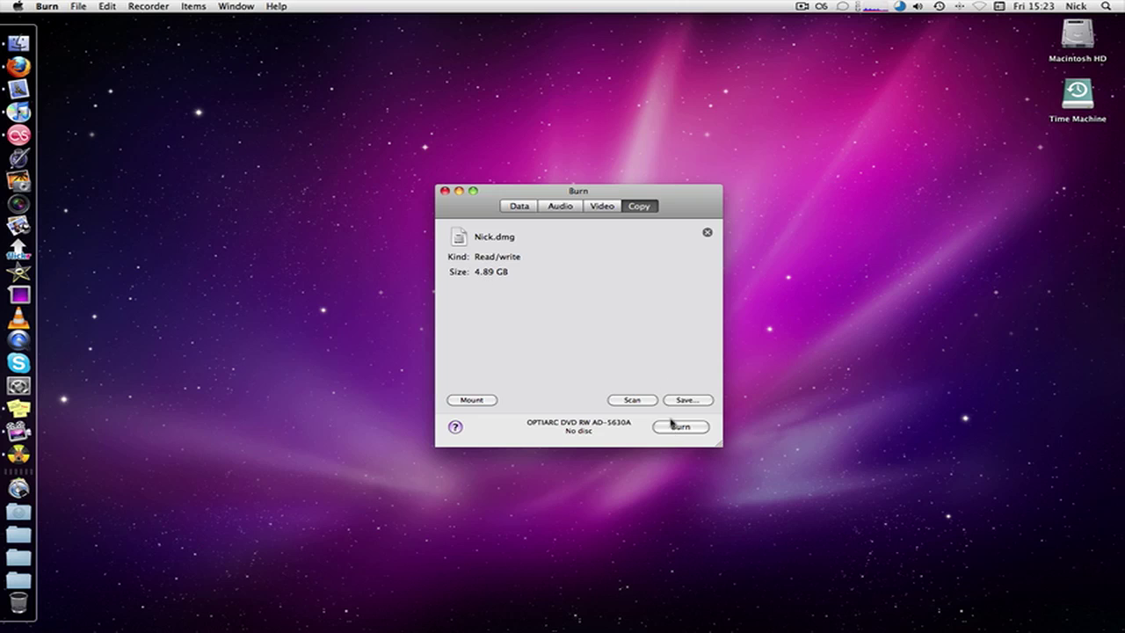
Return to the Data disc and check IB_M_EN.pdf is still listed at 9.3 MB
{"action": "left_click", "coordinate": [520, 206]}
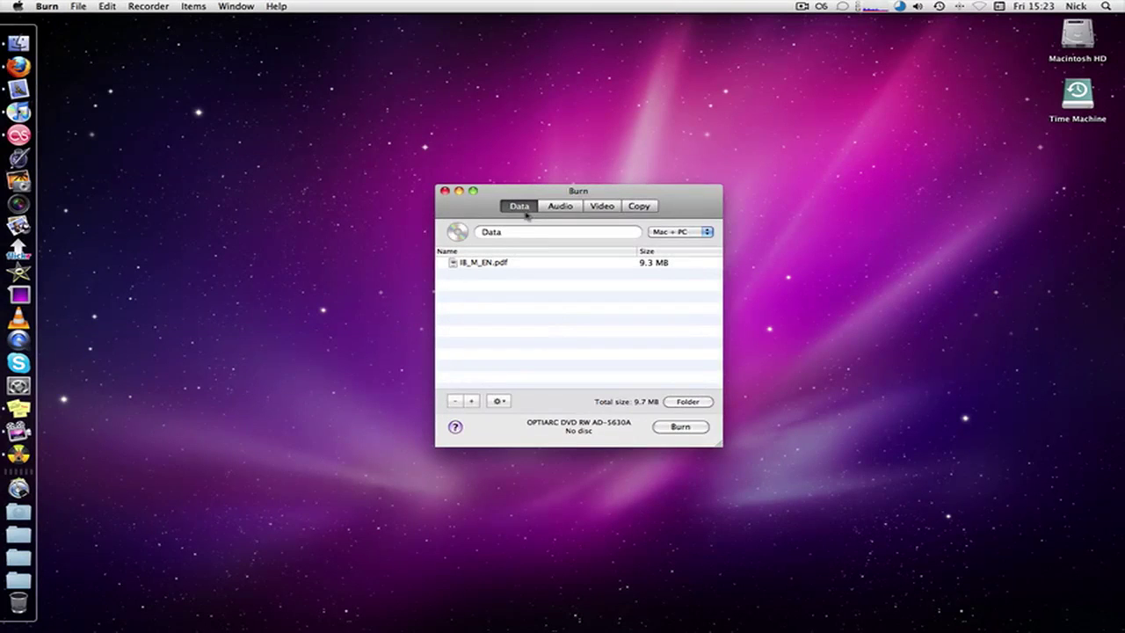
{"action": "left_click", "coordinate": [603, 258]}
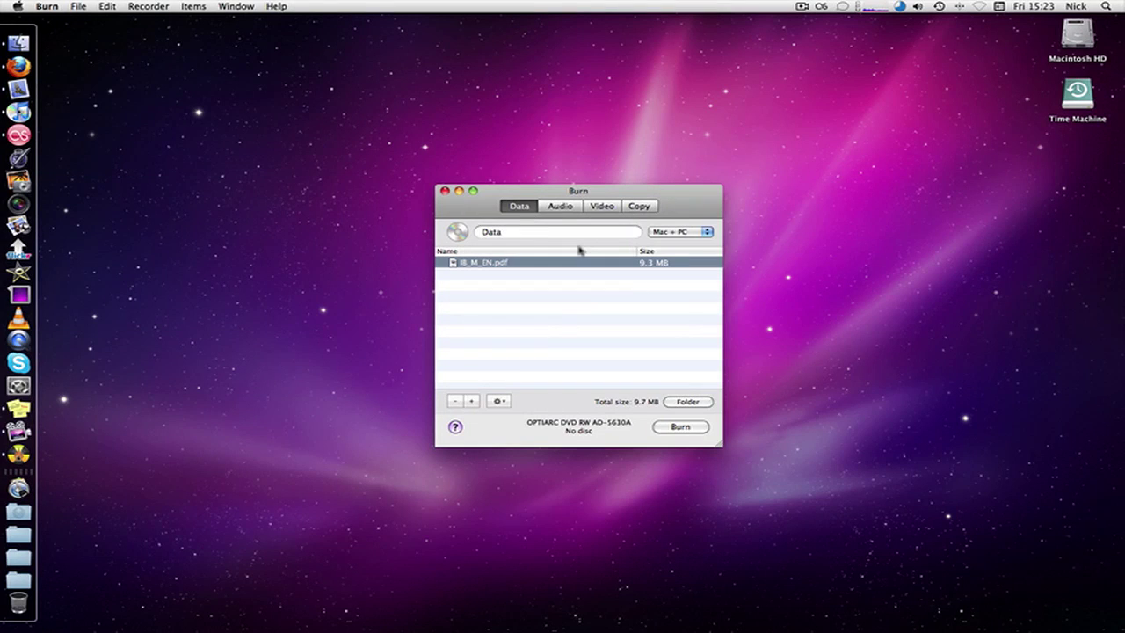
{"action": "left_click", "coordinate": [781, 344]}
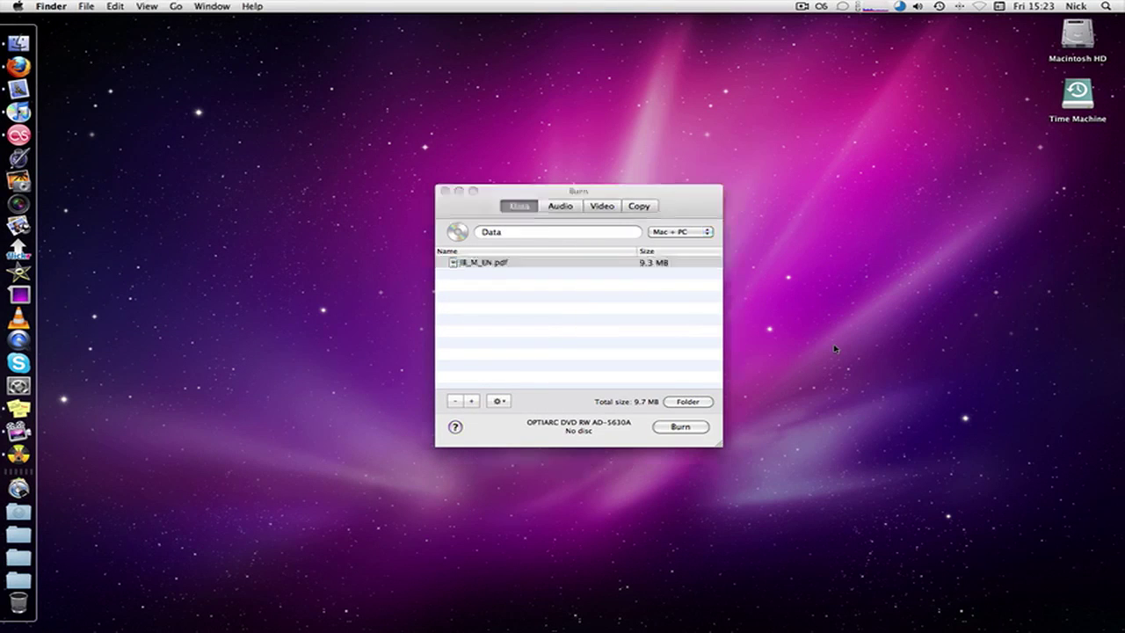
{"action": "left_click", "coordinate": [582, 329]}
{"action": "left_click", "coordinate": [581, 327]}
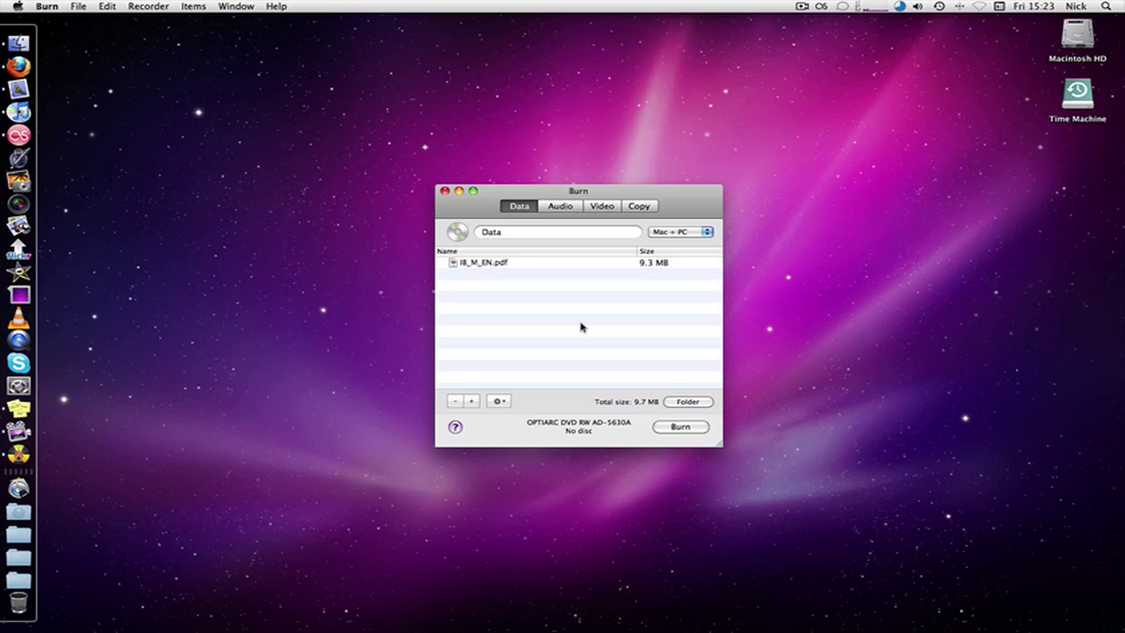